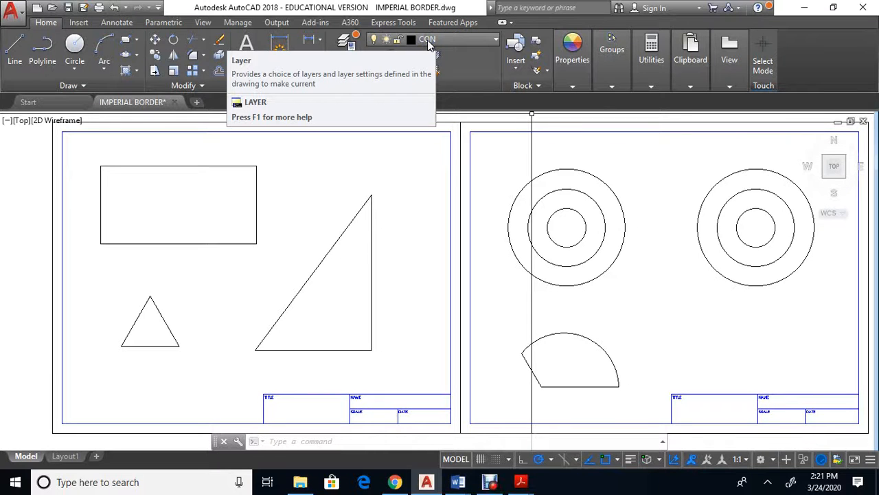
# Make the DIM layer current and place a linear dimension for the rectangle's width just below its bottom edge
pyautogui.click(499, 47)
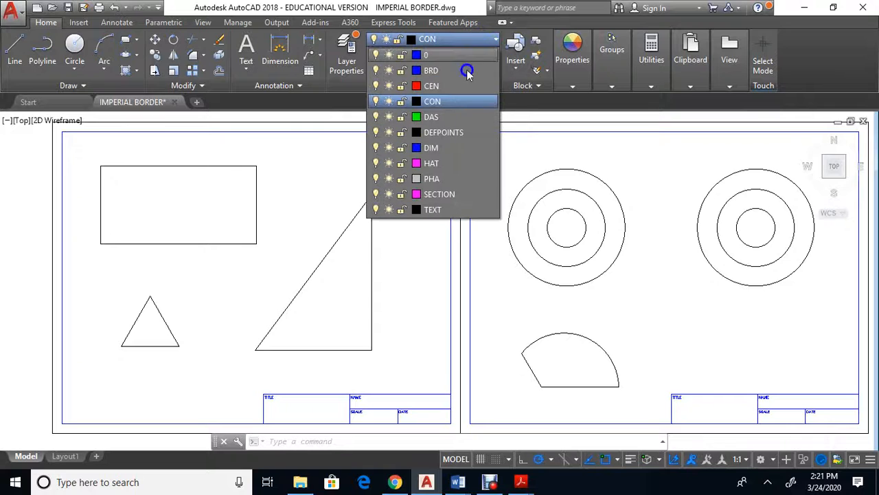
pyautogui.click(456, 148)
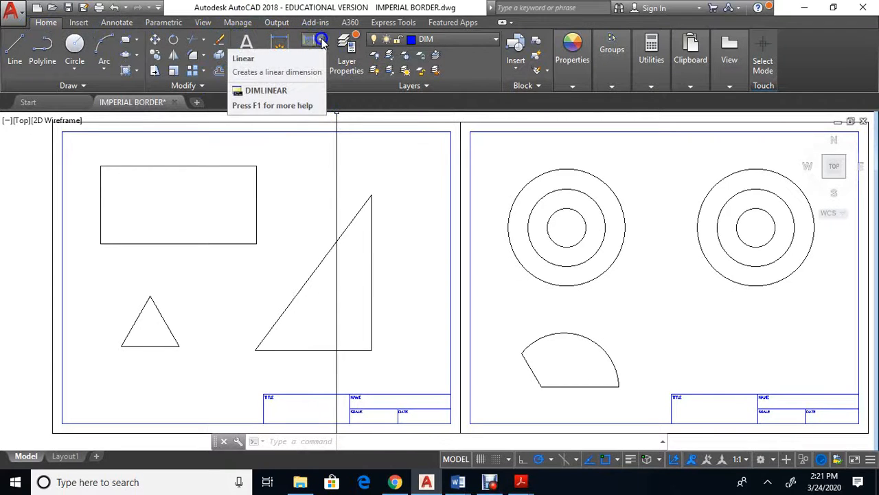
pyautogui.click(323, 43)
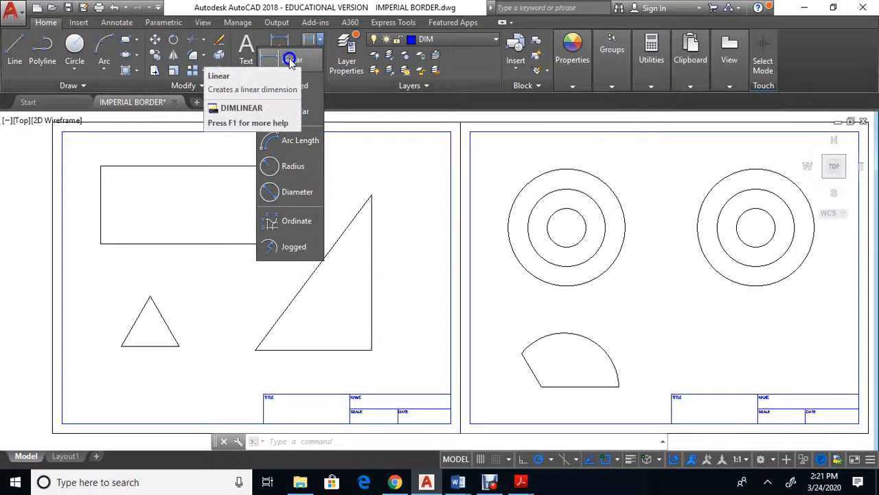
pyautogui.click(303, 62)
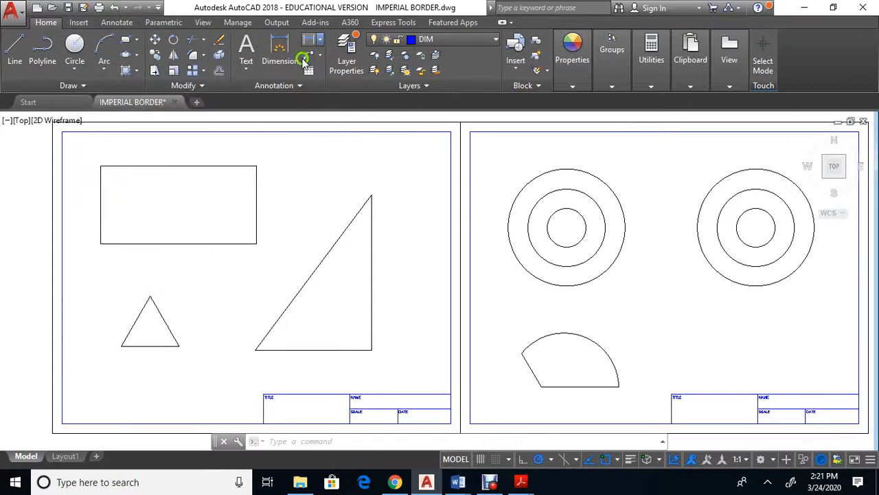
pyautogui.click(102, 244)
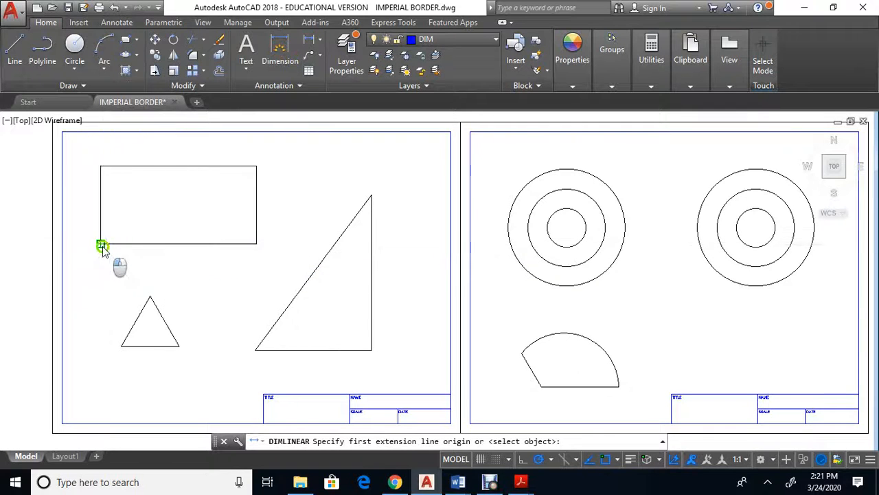
pyautogui.click(256, 245)
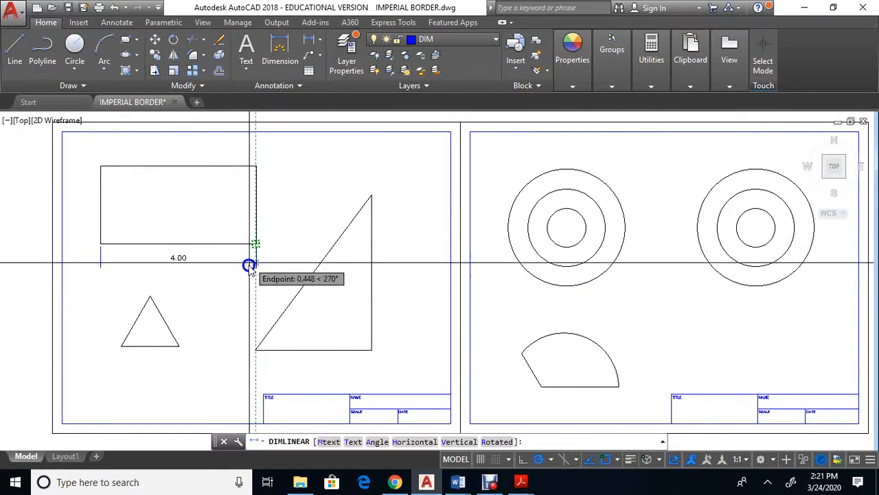
pyautogui.click(248, 268)
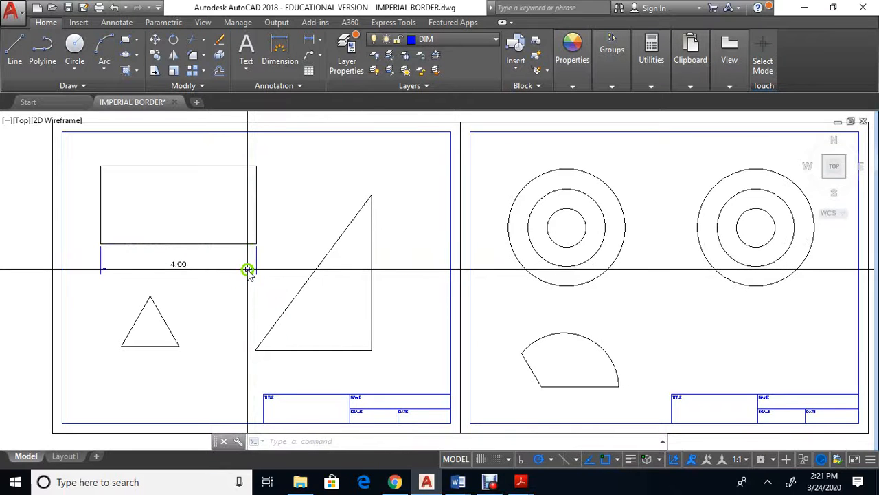
# Add a linear dimension for the rectangle's height, placed just outside its right edge
pyautogui.click(308, 43)
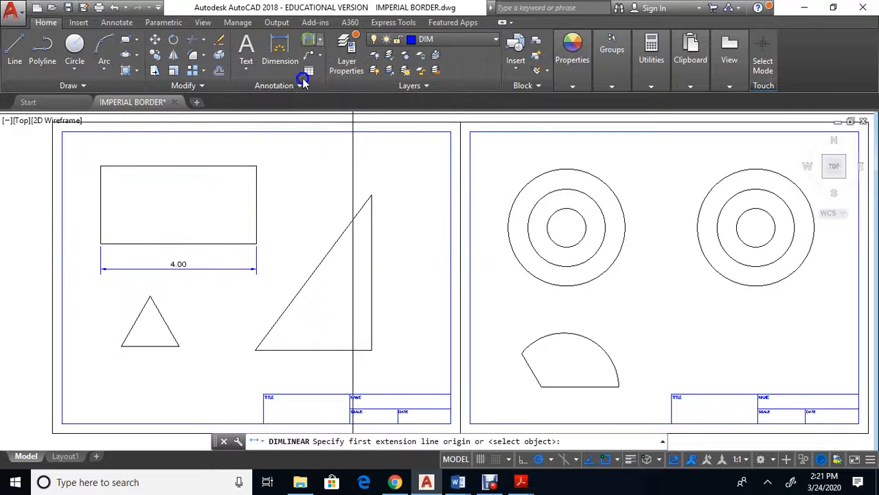
pyautogui.click(256, 167)
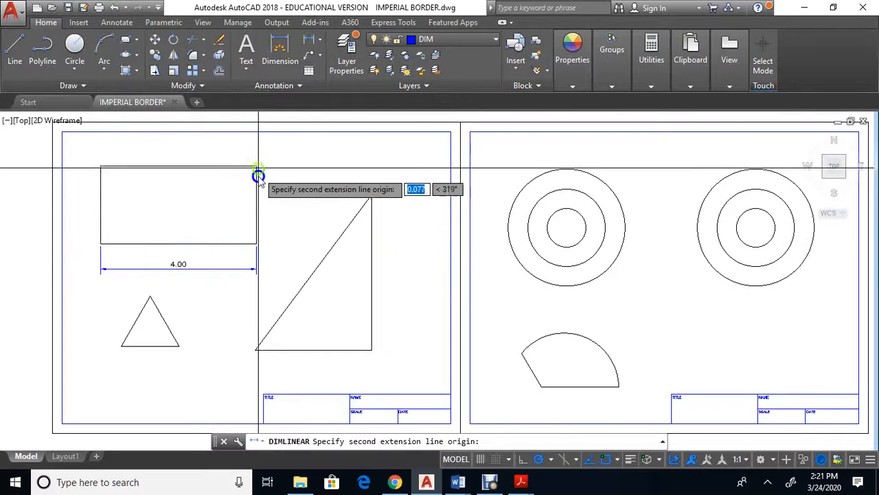
pyautogui.click(255, 242)
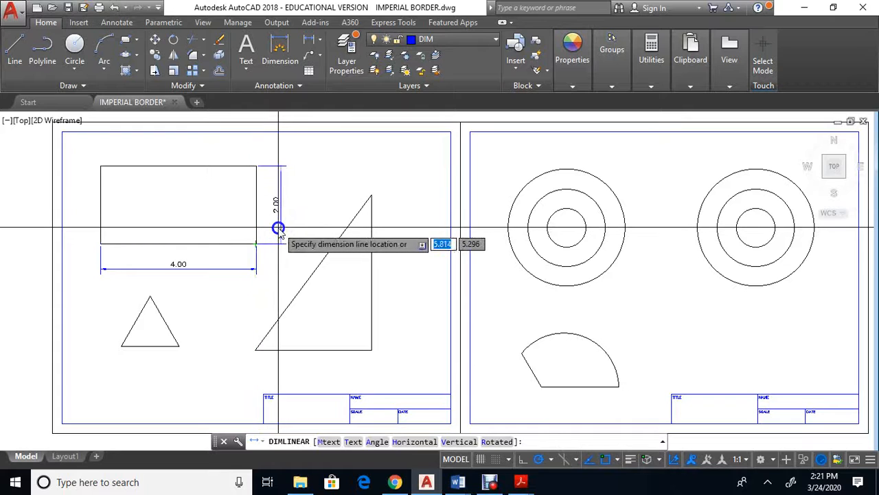
pyautogui.click(278, 233)
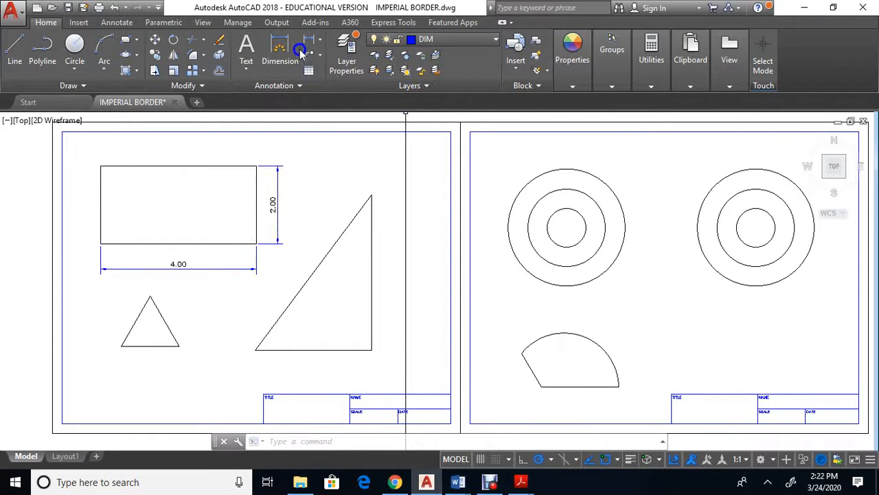
pyautogui.click(311, 40)
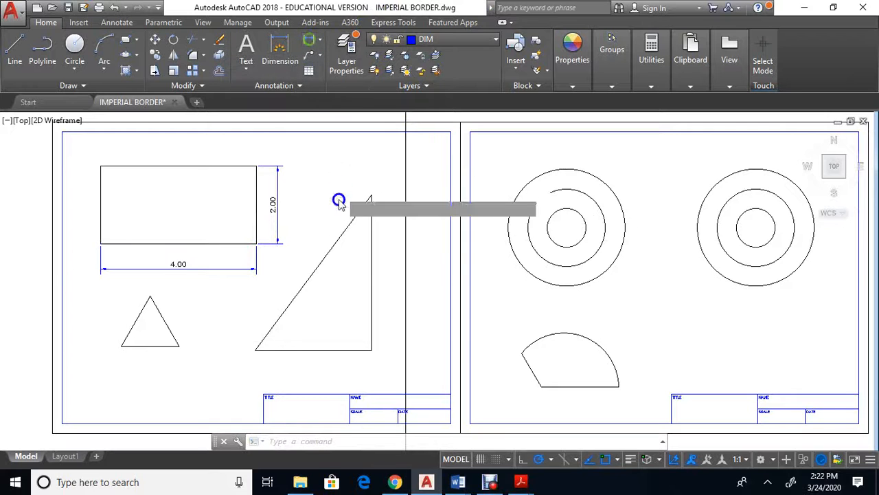
pyautogui.click(258, 342)
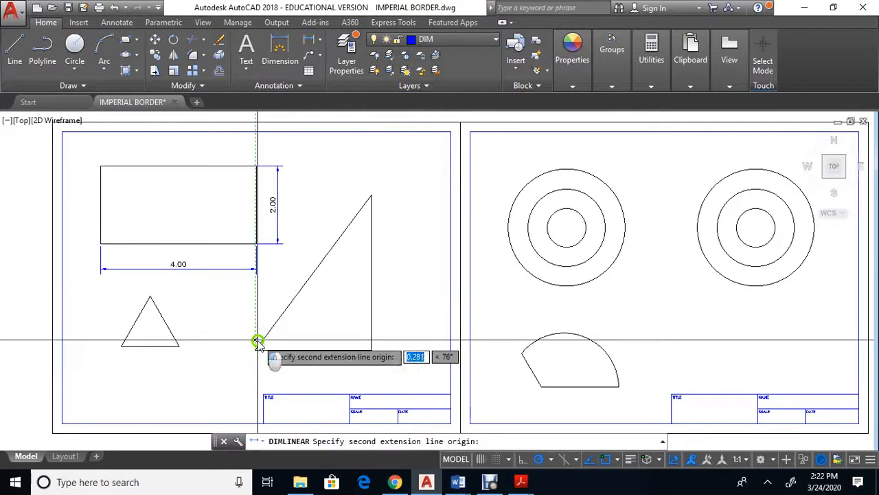
pyautogui.click(369, 194)
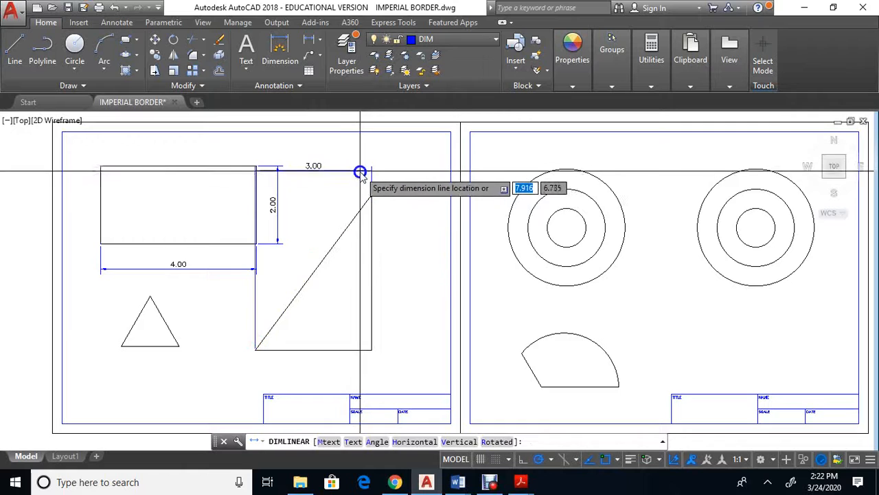
pyautogui.click(355, 167)
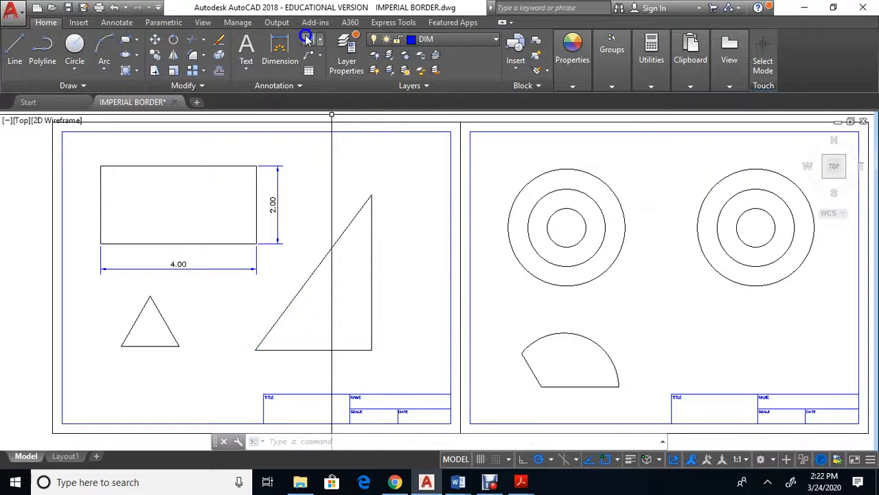
# Add linear dimensions to the large right triangle for its vertical side, placed to the right, and its base, placed below
pyautogui.click(309, 42)
pyautogui.click(372, 197)
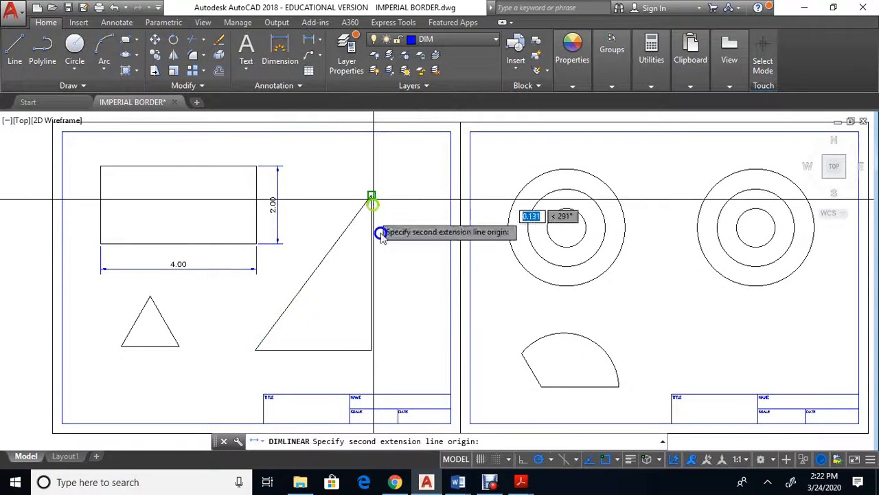
pyautogui.click(375, 346)
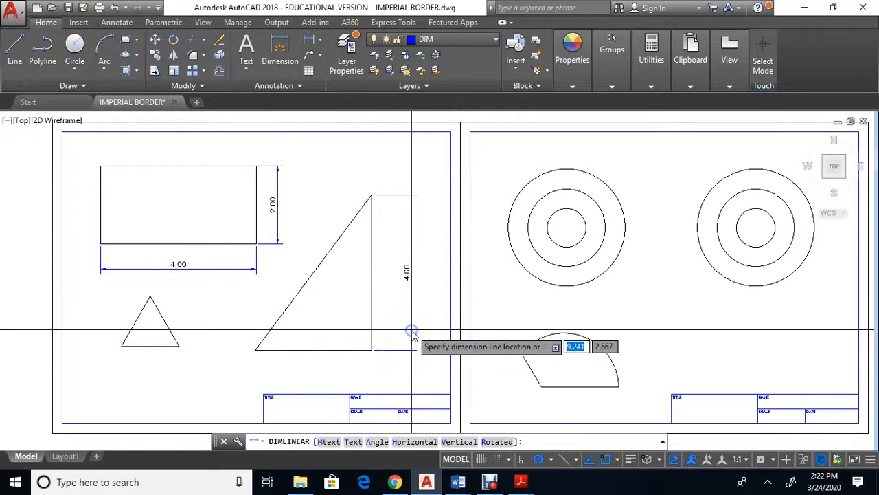
pyautogui.click(411, 331)
pyautogui.click(311, 40)
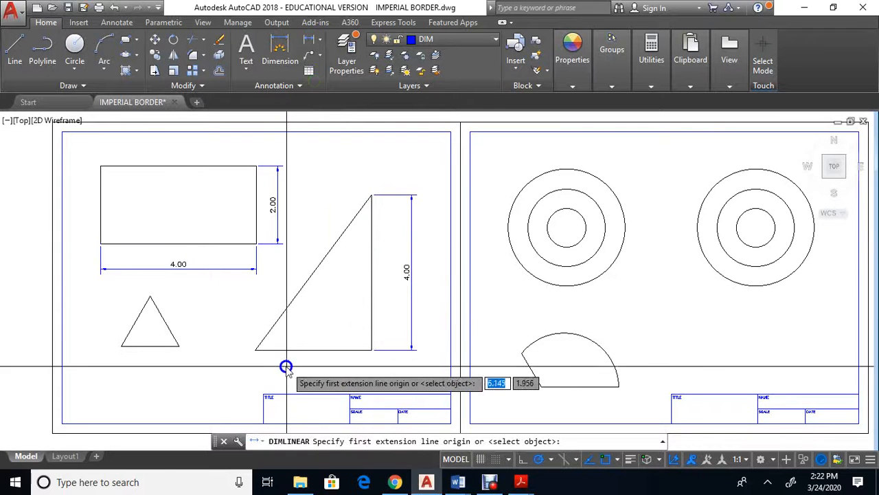
pyautogui.click(255, 350)
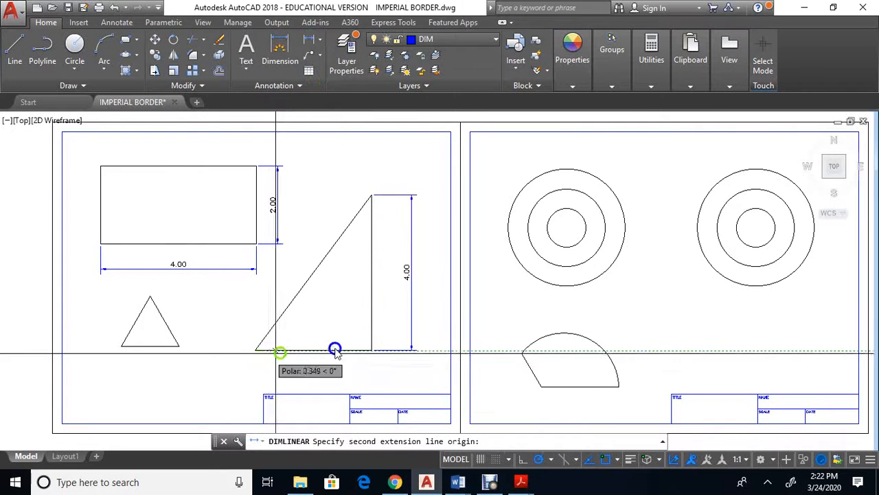
pyautogui.click(370, 350)
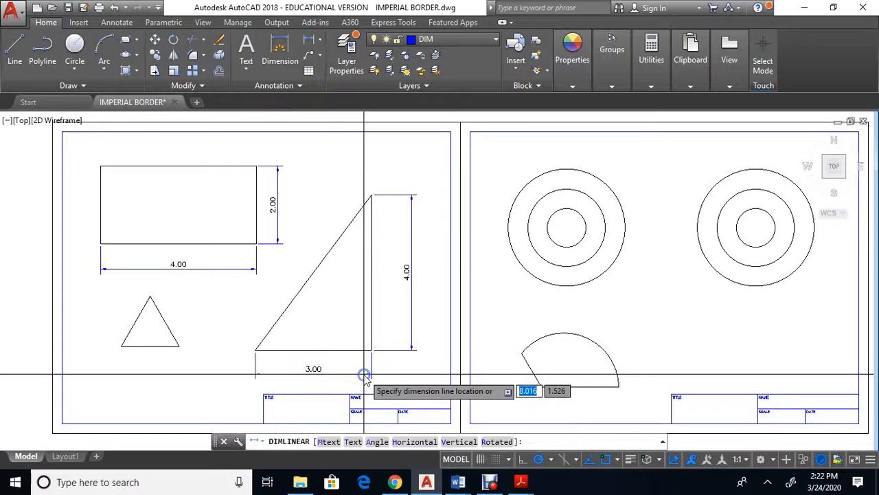
pyautogui.click(364, 374)
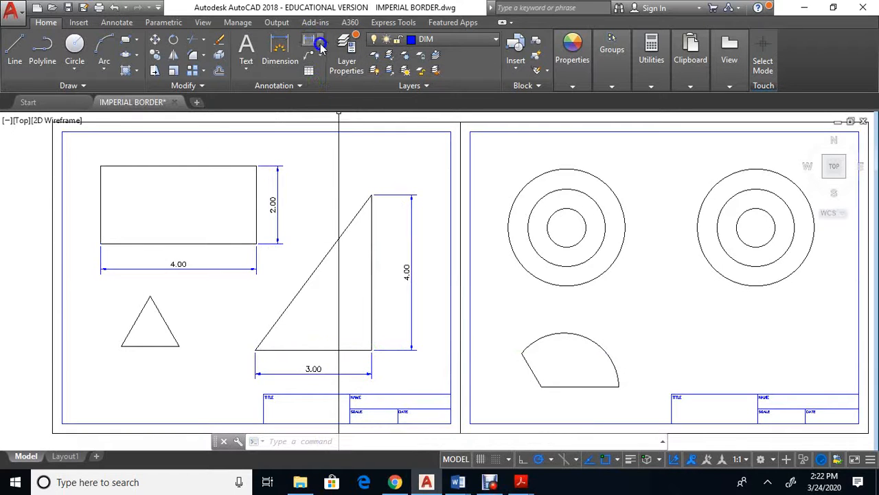
# Add an aligned dimension along the large right triangle's hypotenuse, placed outside the sloping side
pyautogui.click(320, 45)
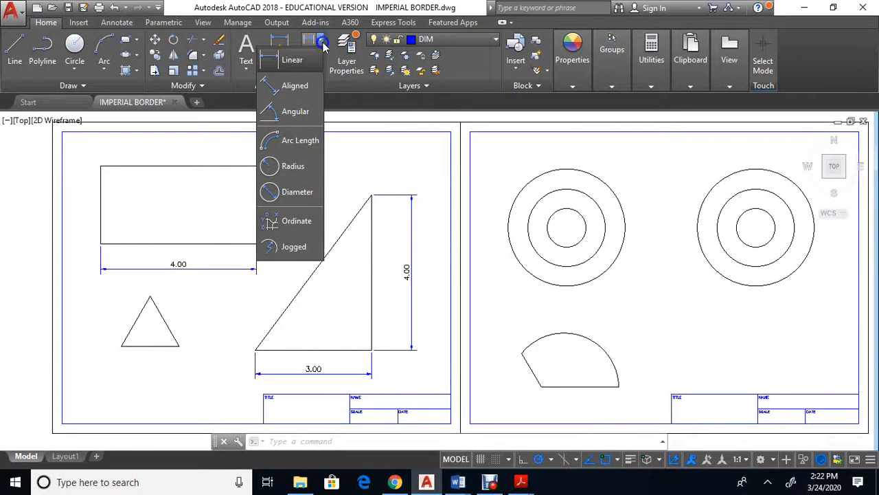
pyautogui.click(295, 84)
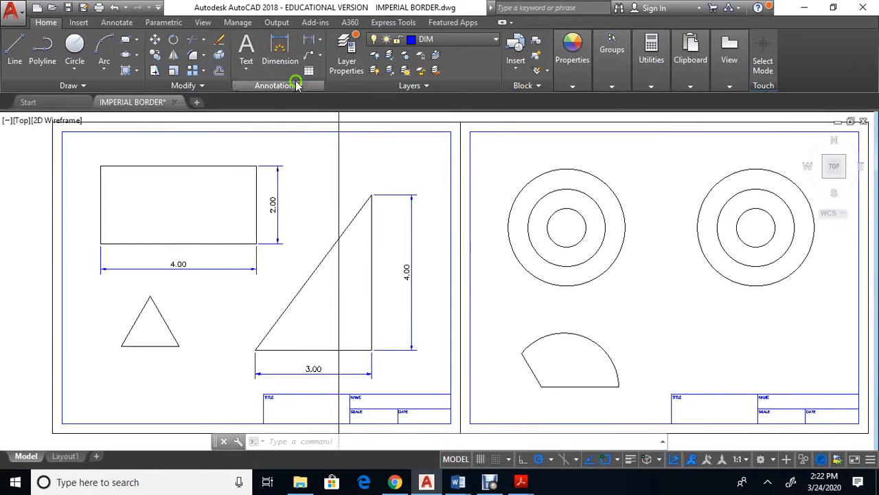
pyautogui.click(257, 343)
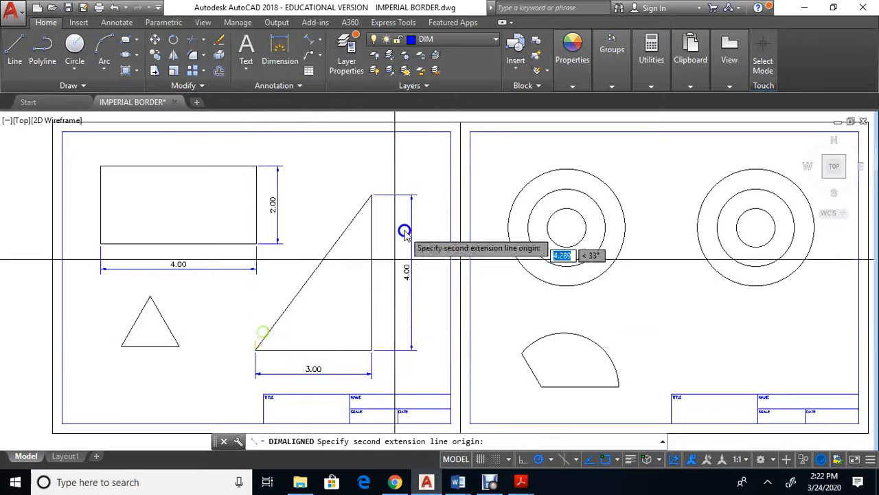
pyautogui.click(371, 196)
pyautogui.click(339, 197)
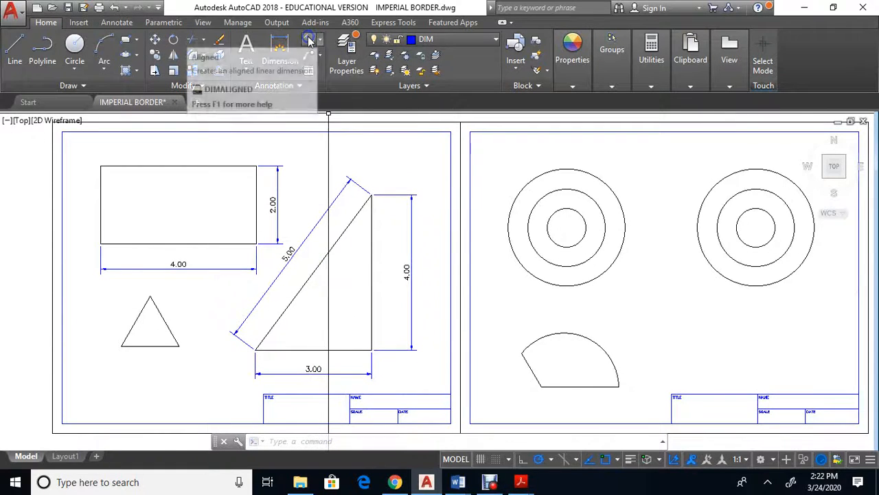
# Add aligned dimensions outside both sloping sides of the small triangle
pyautogui.click(308, 39)
pyautogui.click(153, 297)
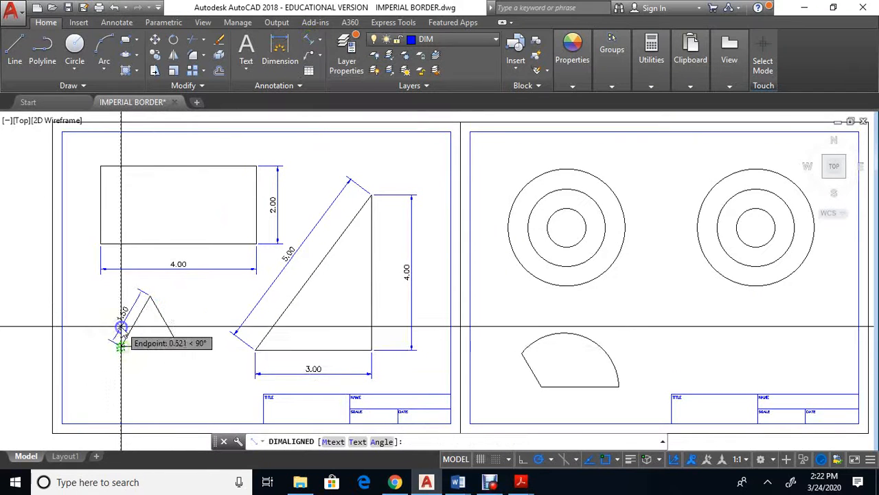
pyautogui.click(113, 316)
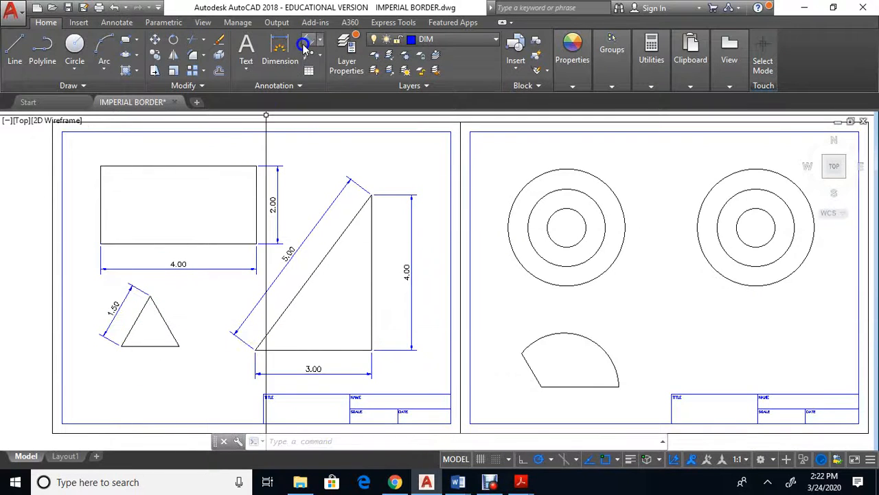
pyautogui.click(308, 39)
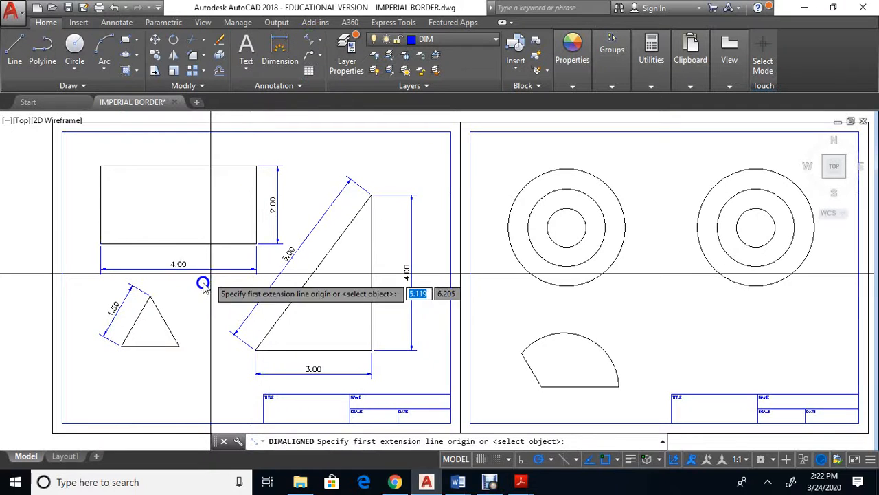
pyautogui.click(149, 298)
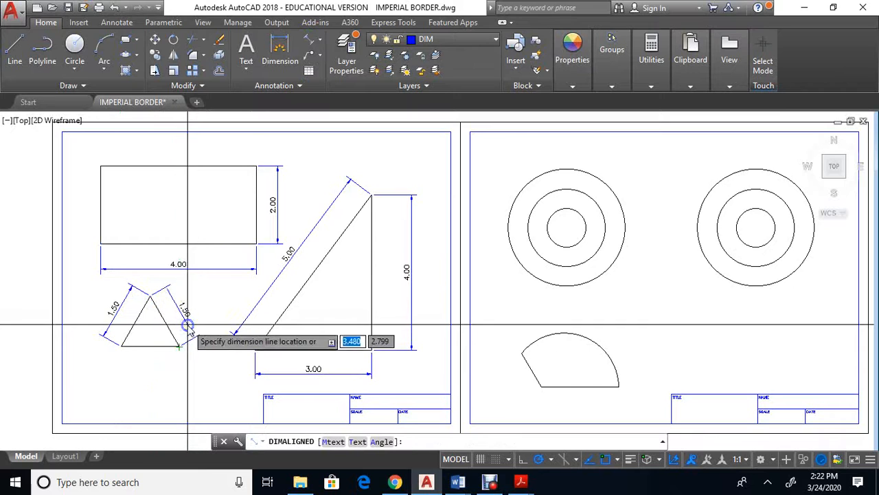
pyautogui.click(186, 324)
# Add a linear dimension for the small triangle's base, placed below it
pyautogui.click(323, 44)
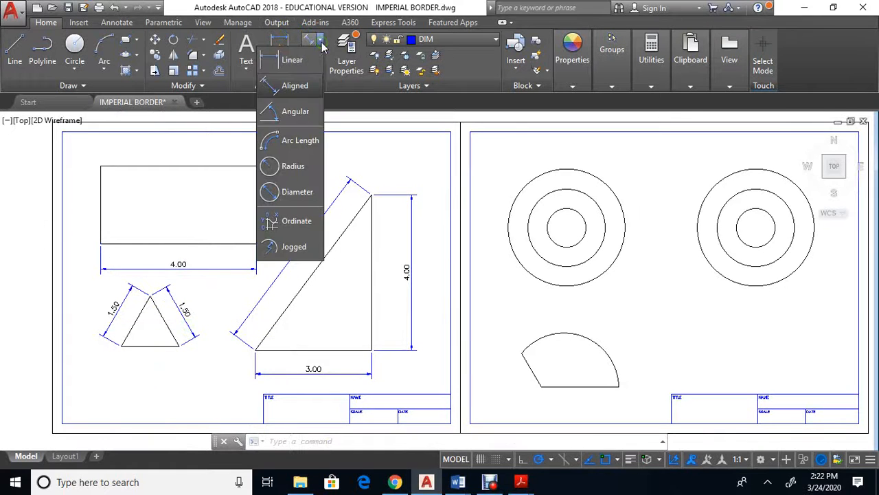
pyautogui.click(301, 85)
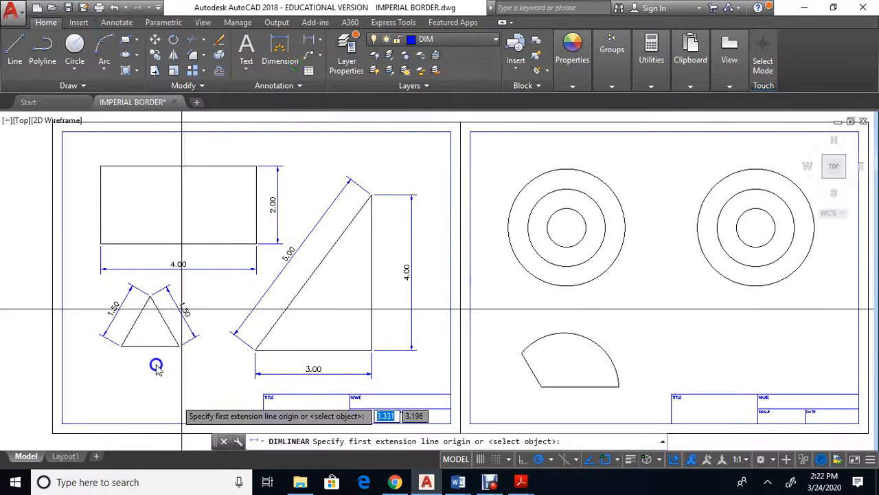
pyautogui.click(121, 346)
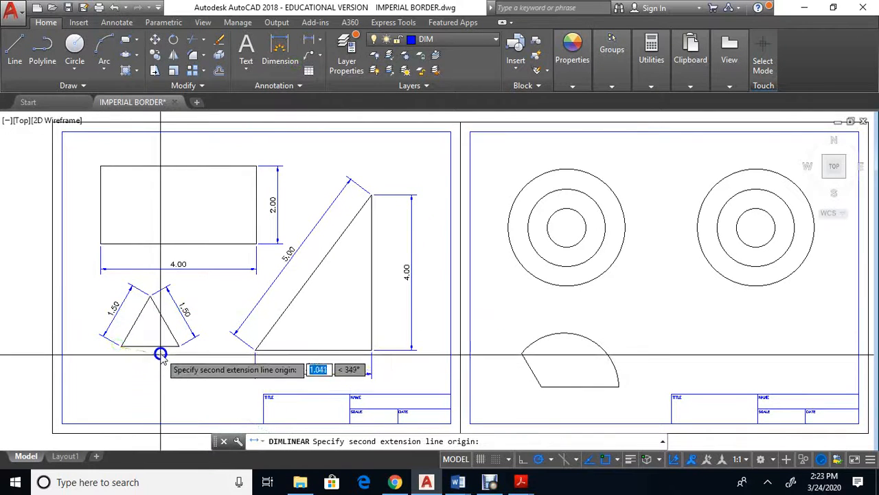
pyautogui.click(177, 346)
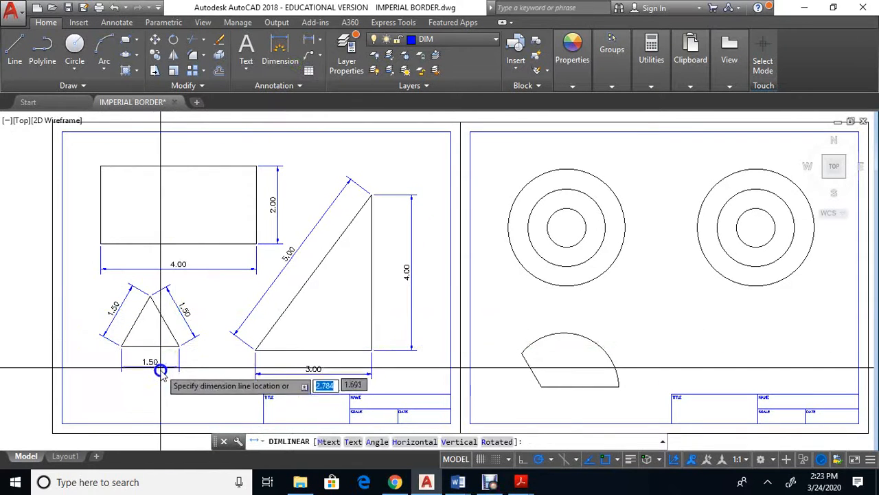
pyautogui.click(160, 371)
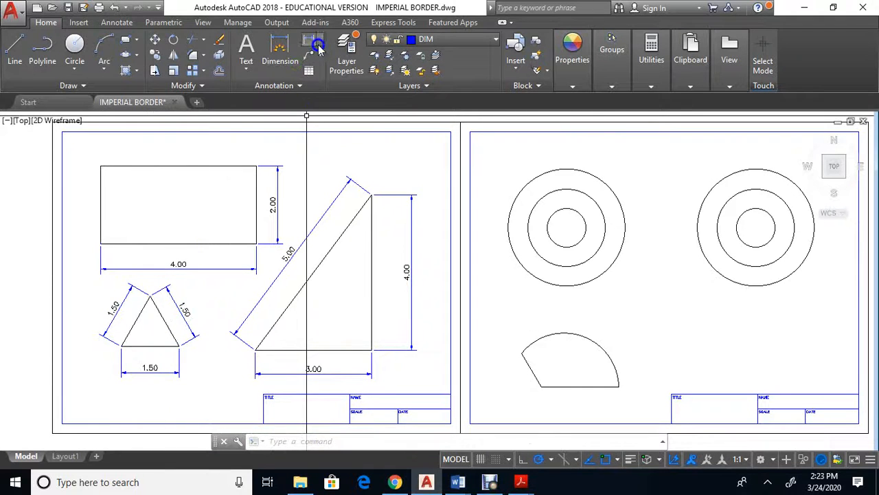
# Add an angular dimension between the base and left side of the small triangle, placed inside its lower-left corner
pyautogui.click(321, 45)
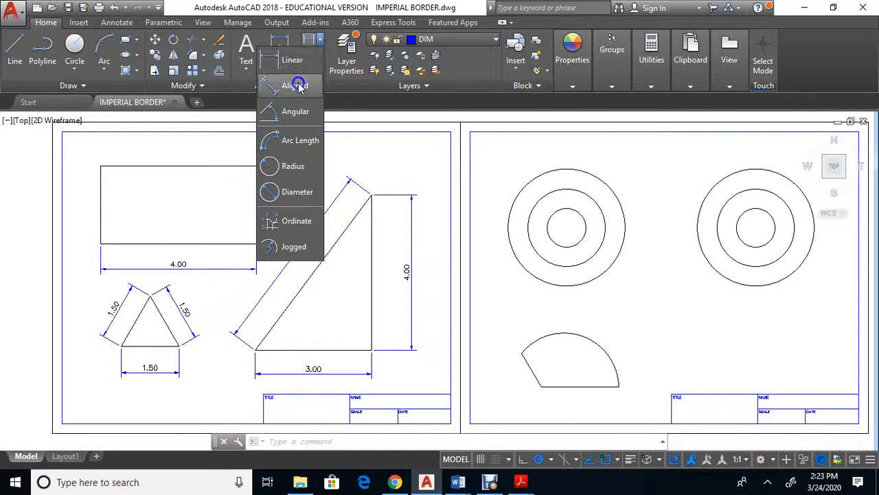
pyautogui.click(310, 113)
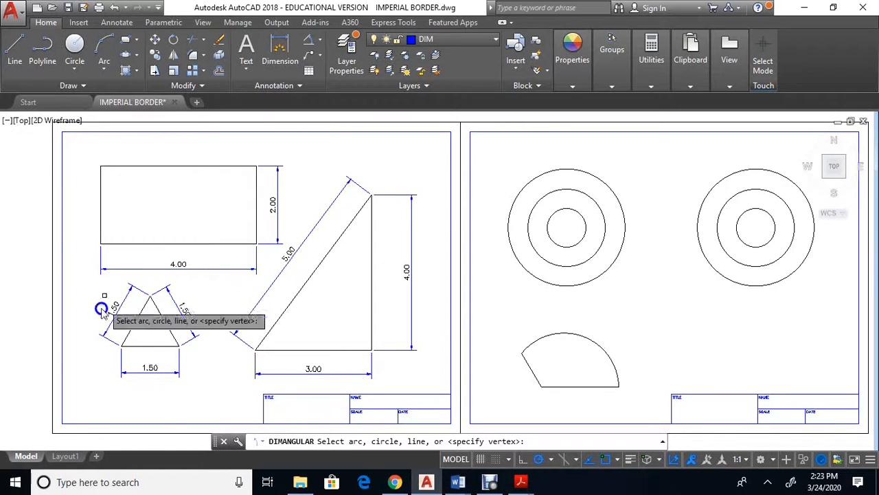
pyautogui.scroll(2, 140, 352)
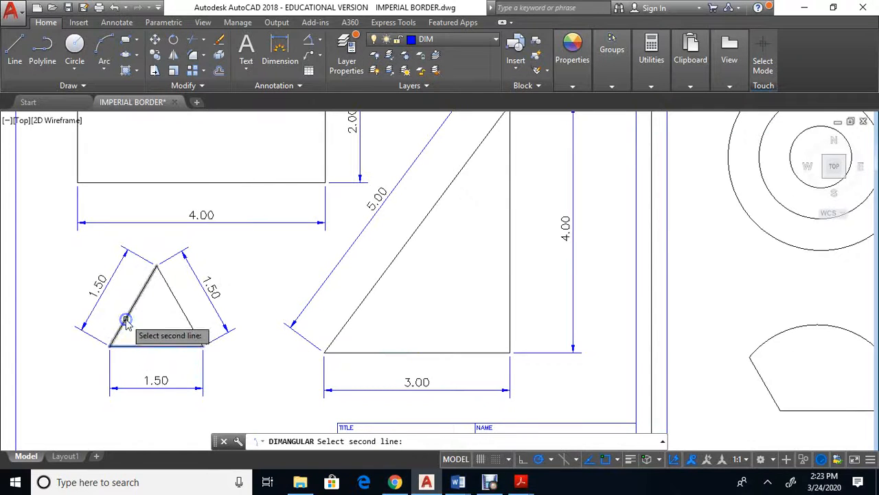
pyautogui.click(126, 321)
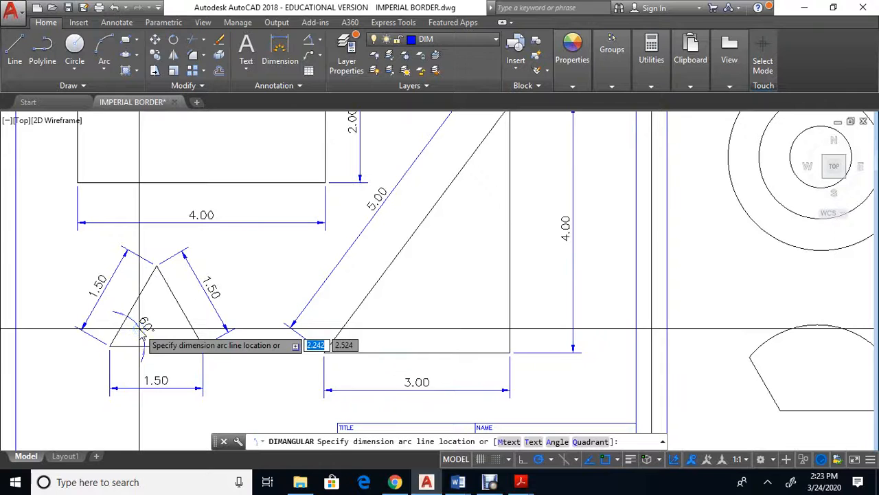
pyautogui.click(139, 328)
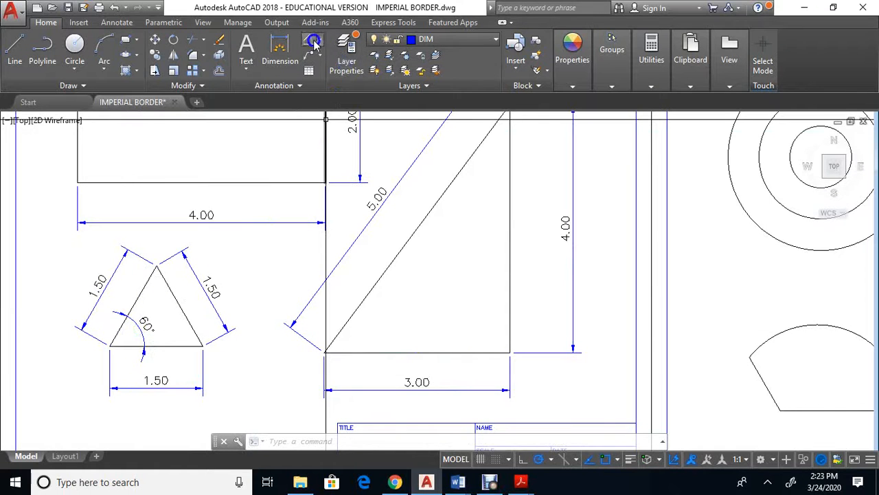
# Add angular dimensions inside the small triangle at its apex and its lower-right corner
pyautogui.click(308, 43)
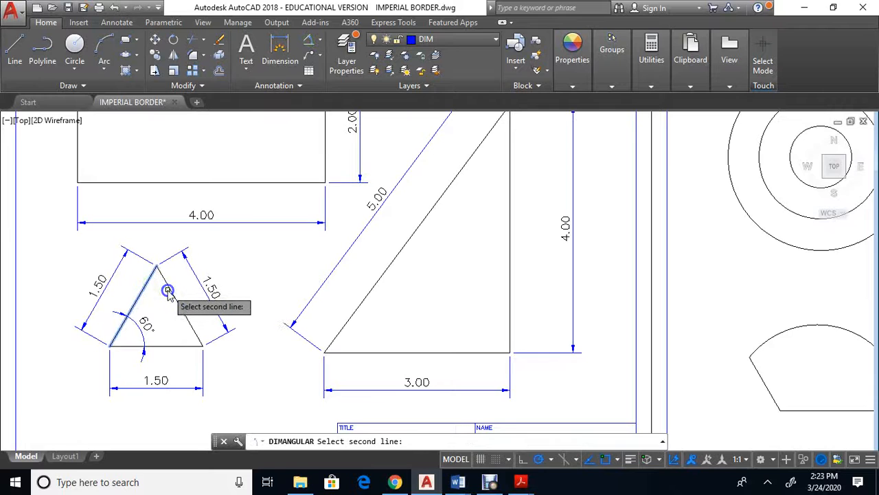
pyautogui.click(171, 291)
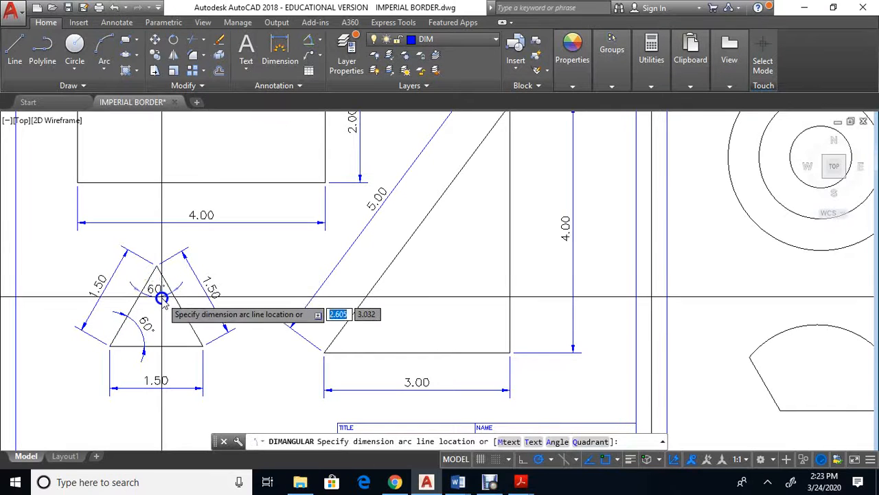
pyautogui.click(163, 306)
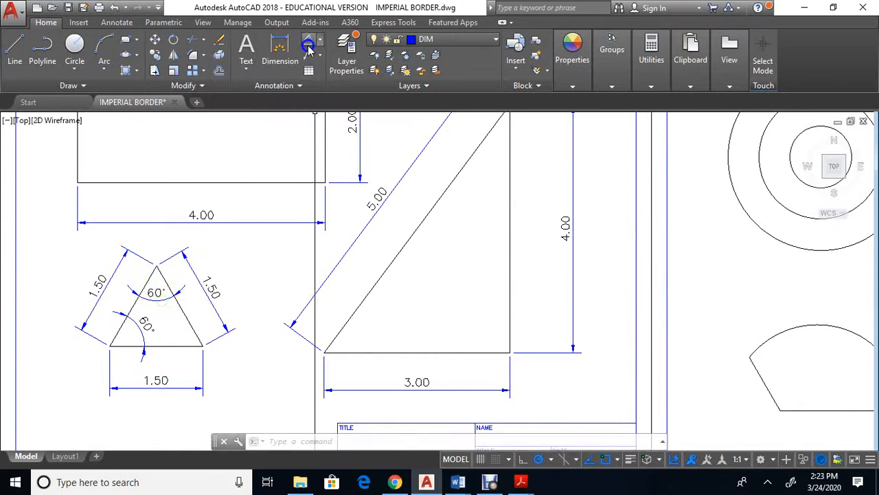
pyautogui.click(308, 44)
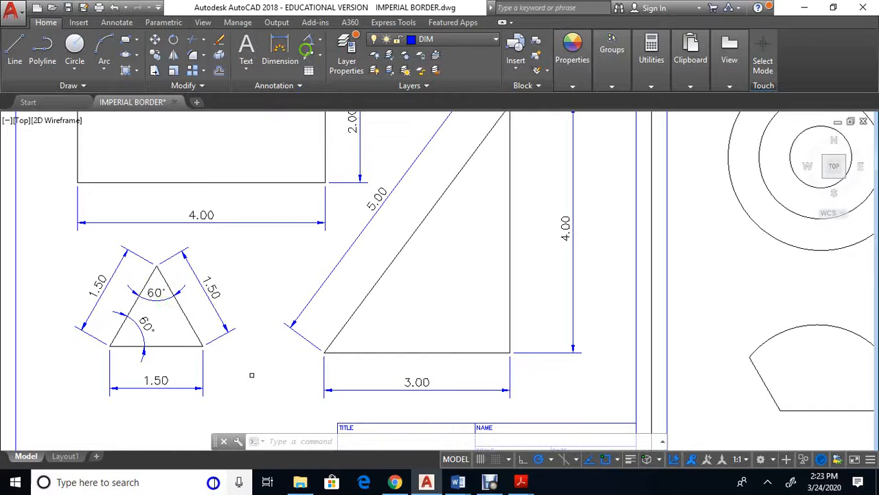
pyautogui.click(194, 329)
pyautogui.click(183, 336)
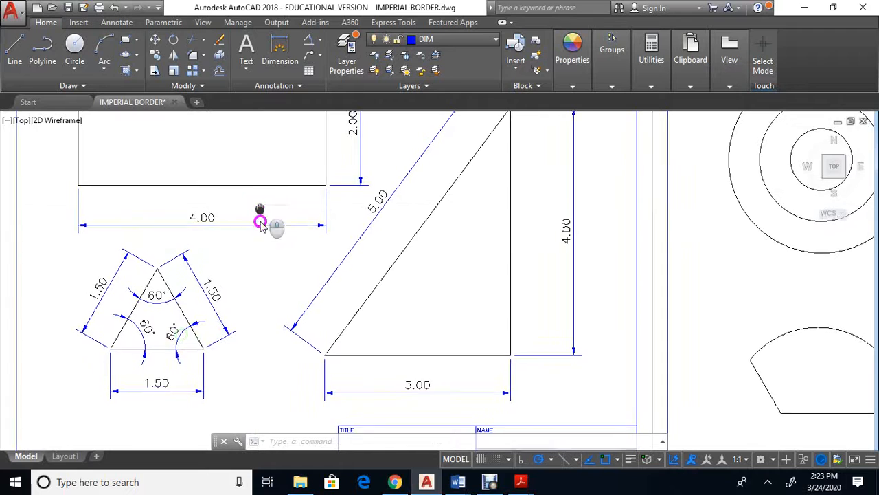
# Add an angular dimension between the rectangle's left side and bottom edge, placed inside the lower-left corner
pyautogui.moveTo(258, 222); pyautogui.dragTo(272, 292, button='middle')
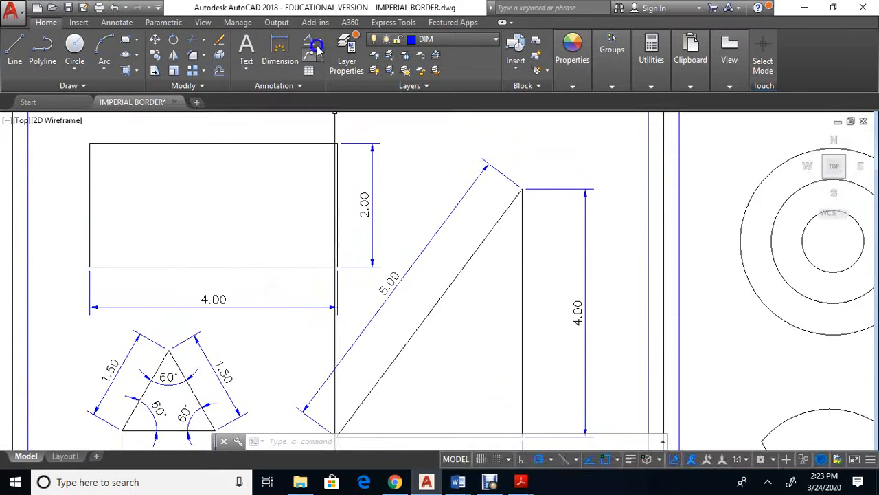
pyautogui.click(316, 46)
pyautogui.click(90, 217)
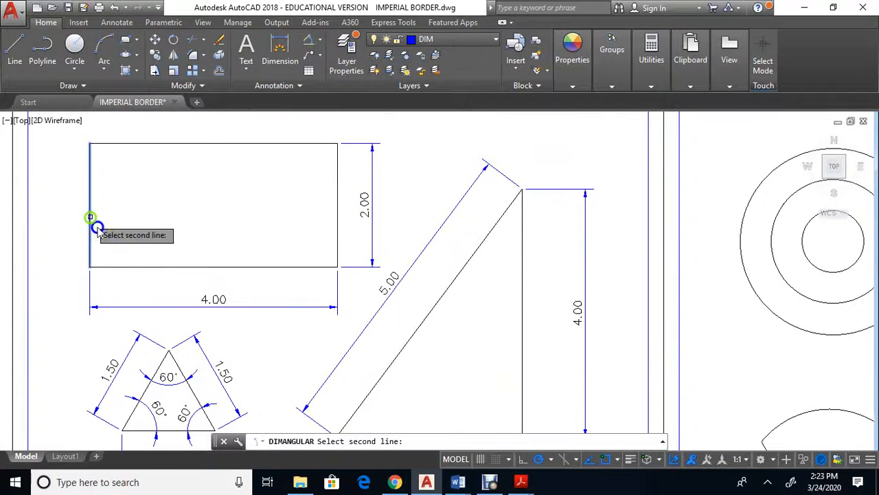
pyautogui.click(110, 268)
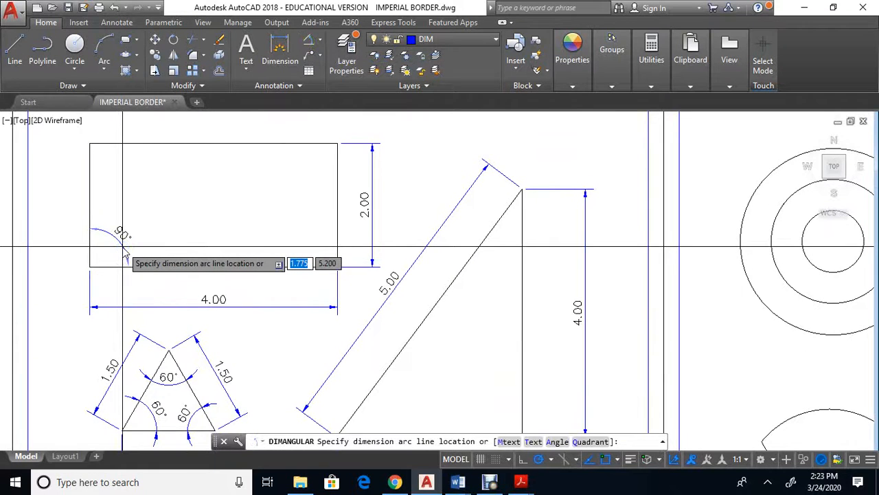
pyautogui.click(124, 247)
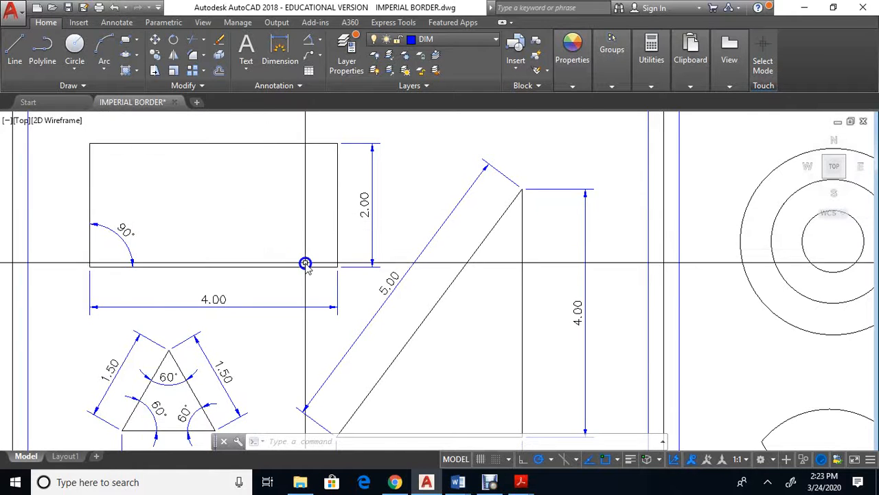
# Add a radius dimension to the outermost circle of the left concentric set, placed outside at its upper left
pyautogui.scroll(-3, 323, 248)
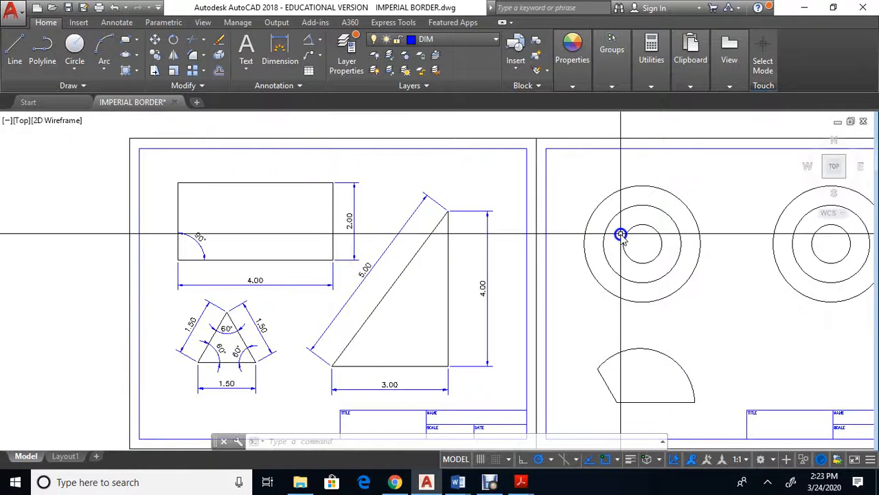
pyautogui.moveTo(620, 236)
pyautogui.mouseDown(button='middle')
pyautogui.moveTo(526, 227)
pyautogui.moveTo(373, 243)
pyautogui.mouseUp(button='middle')
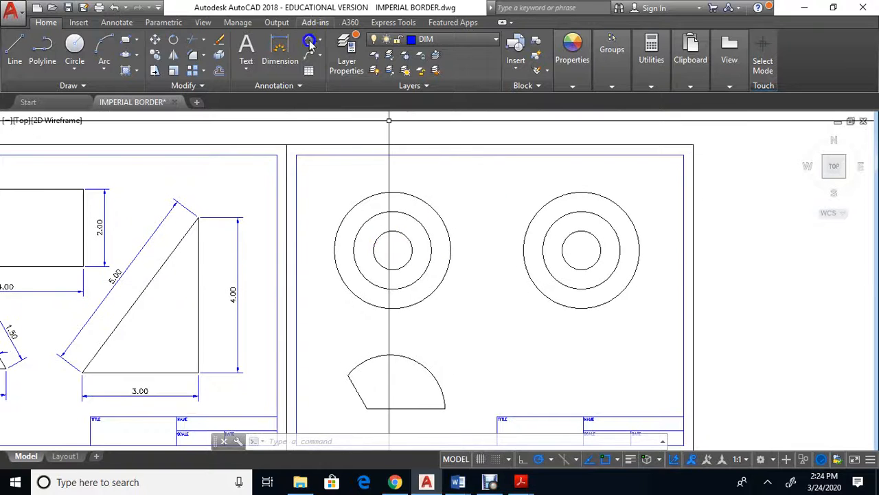
pyautogui.click(324, 41)
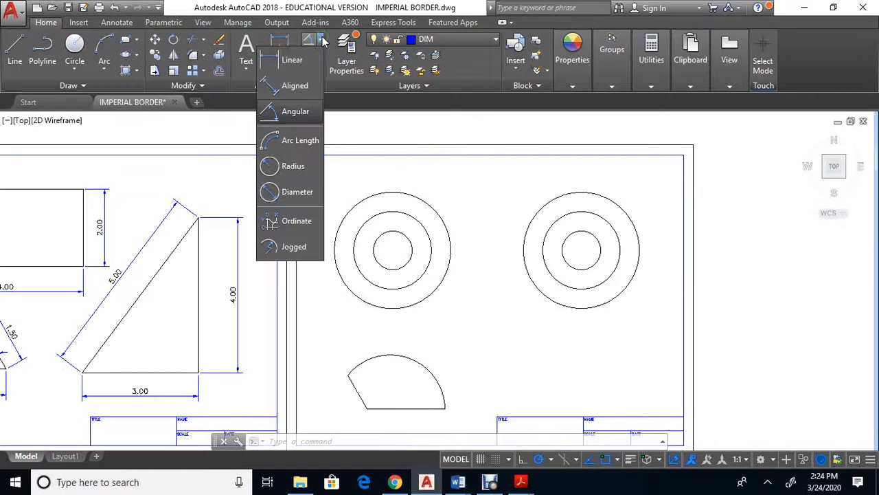
pyautogui.click(296, 165)
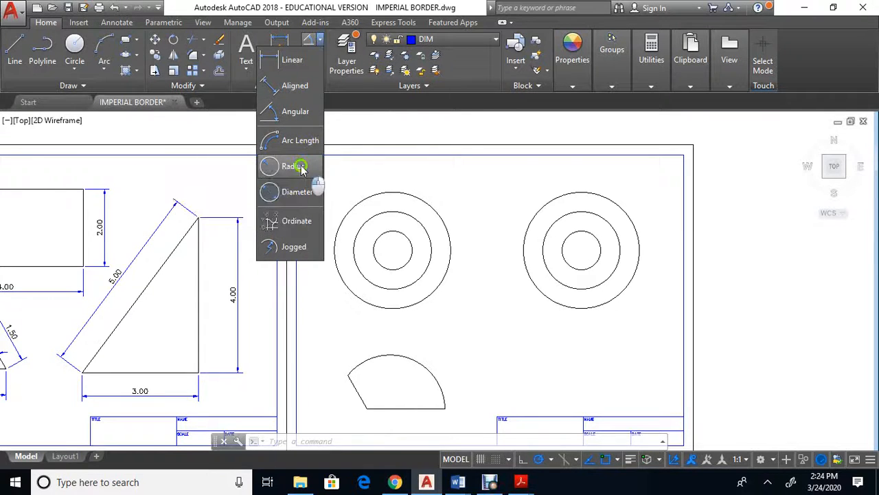
pyautogui.click(298, 166)
pyautogui.click(370, 197)
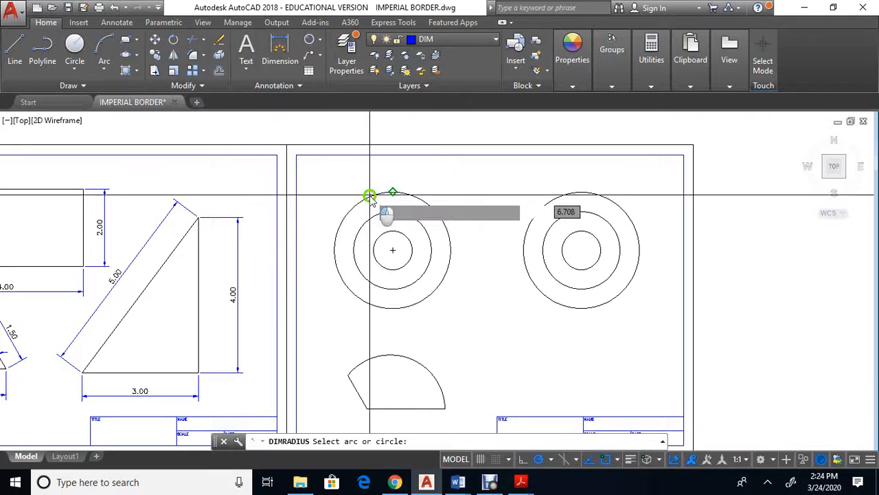
pyautogui.click(332, 177)
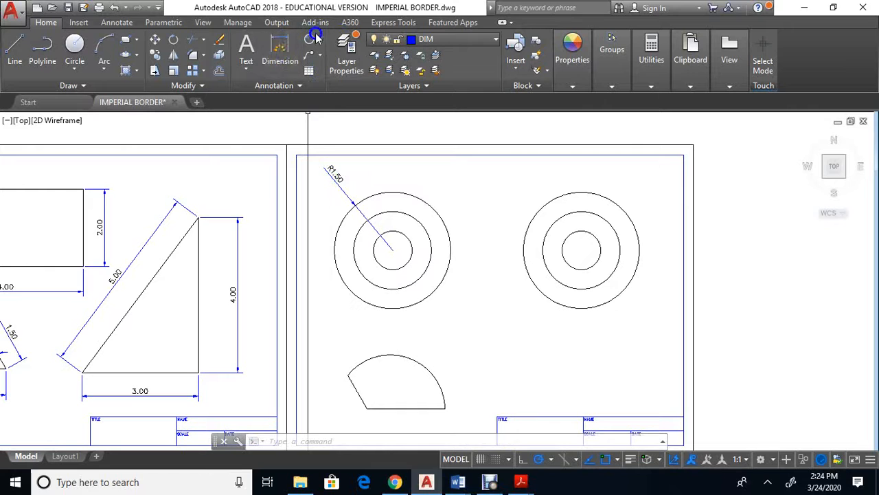
# Add radius dimensions to the left set's middle circle, placed outside at upper right, and its innermost circle, placed outside at lower left
pyautogui.click(311, 41)
pyautogui.click(408, 211)
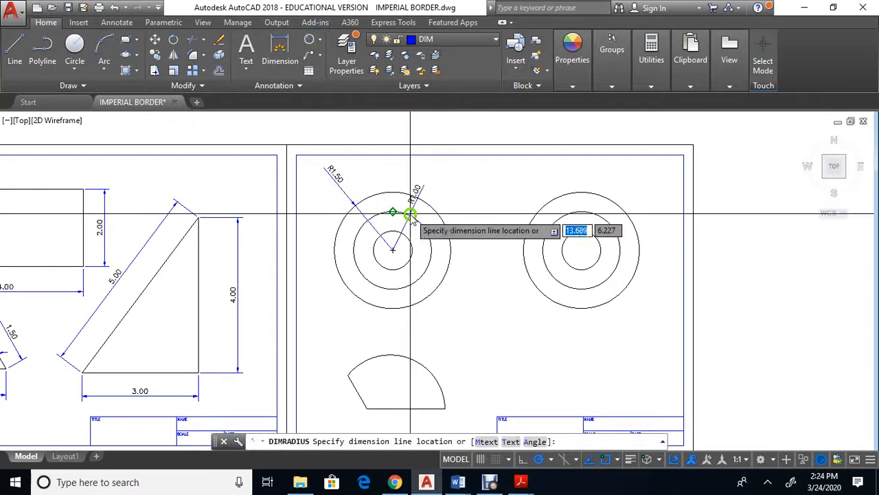
pyautogui.click(438, 181)
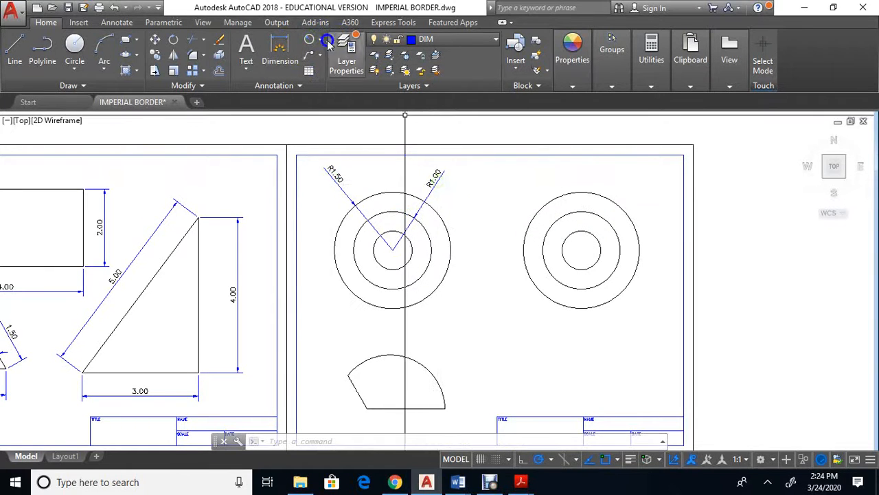
pyautogui.click(309, 42)
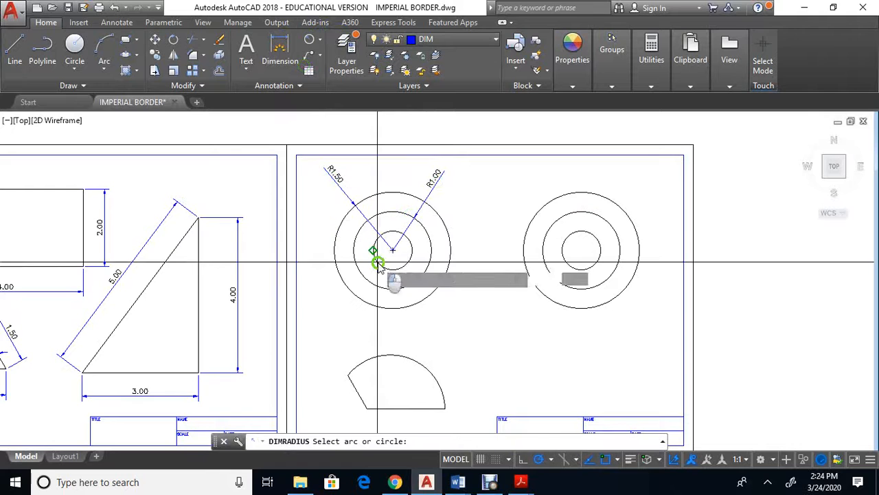
pyautogui.click(376, 262)
pyautogui.scroll(2, 371, 217)
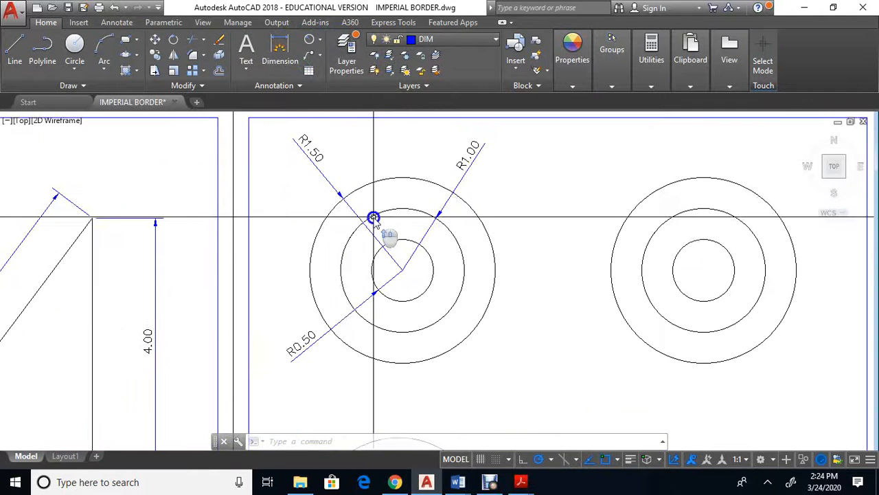
# Add a diameter dimension to the innermost circle of the right concentric set, placed outside the circles at upper left
pyautogui.click(321, 41)
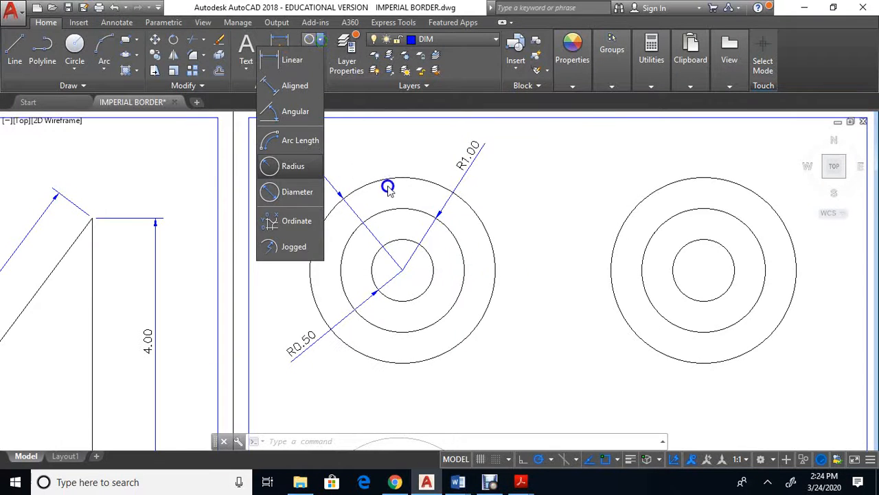
pyautogui.click(297, 192)
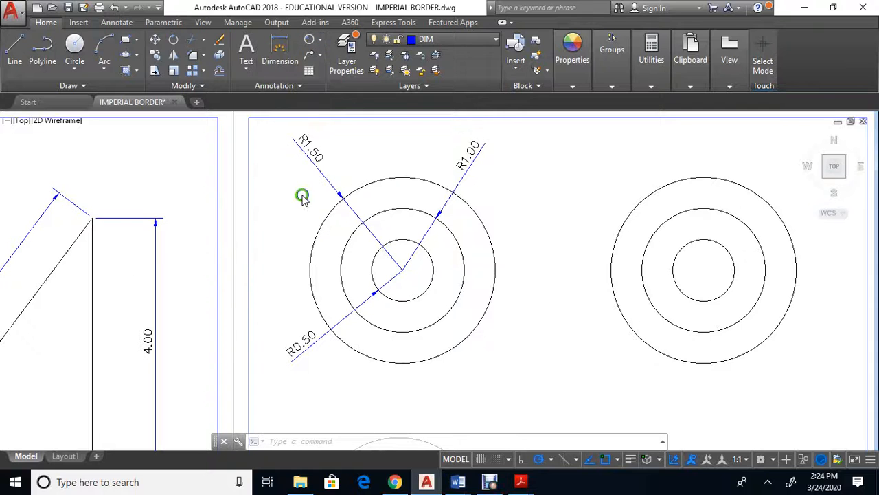
pyautogui.click(678, 253)
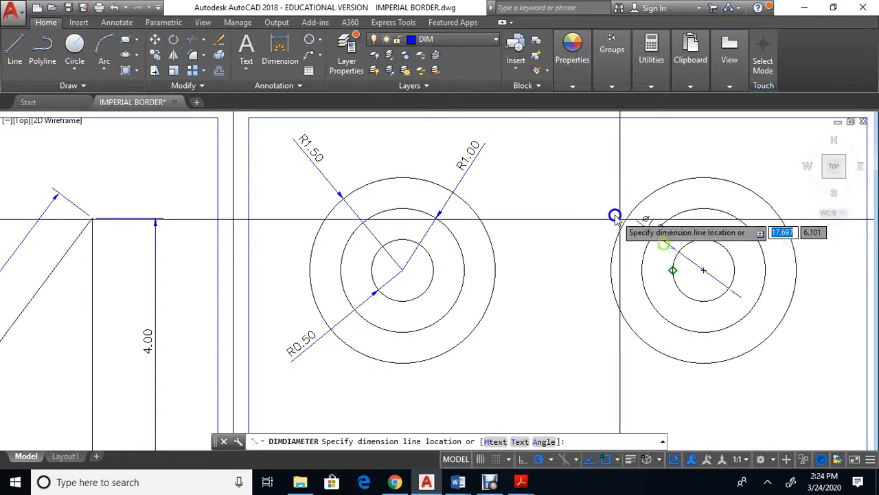
pyautogui.click(581, 195)
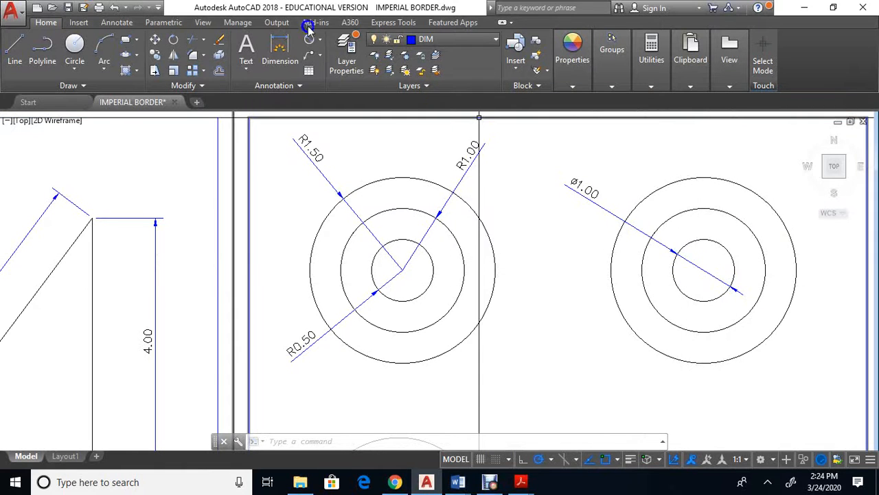
# Add diameter dimensions to the right set's middle circle, placed outside at lower left, and its outermost circle, placed outside at lower right
pyautogui.click(675, 327)
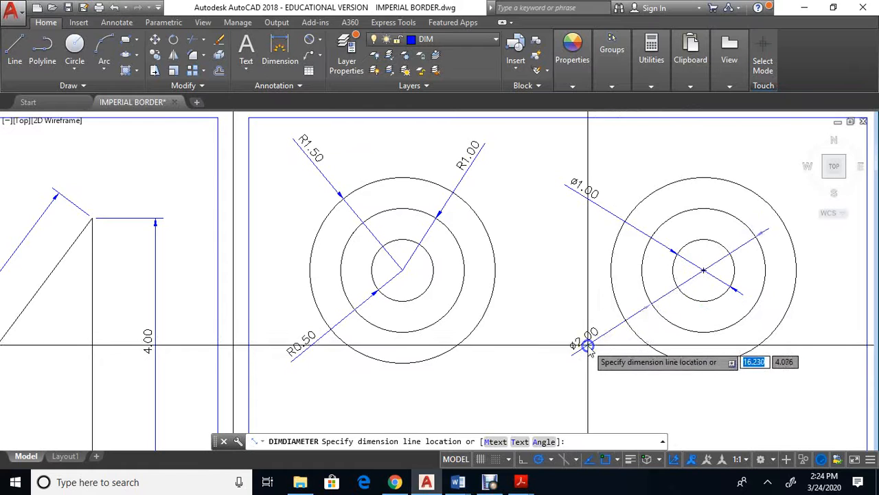
pyautogui.click(586, 344)
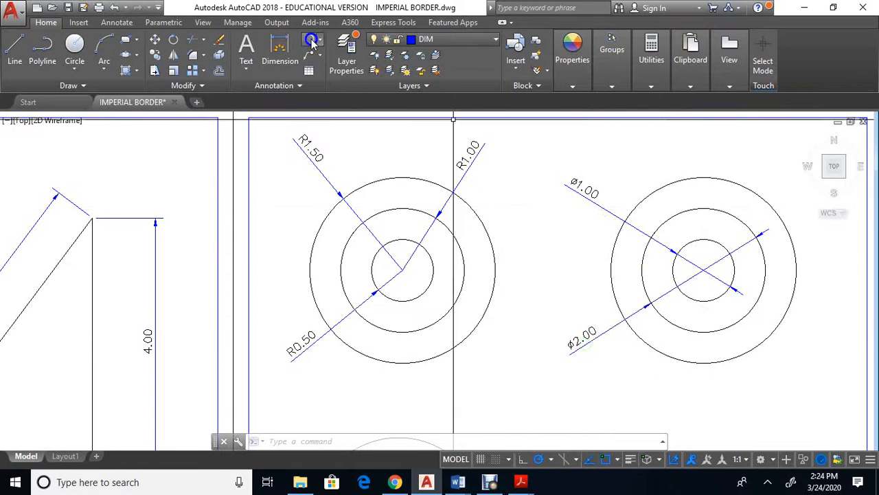
pyautogui.click(311, 41)
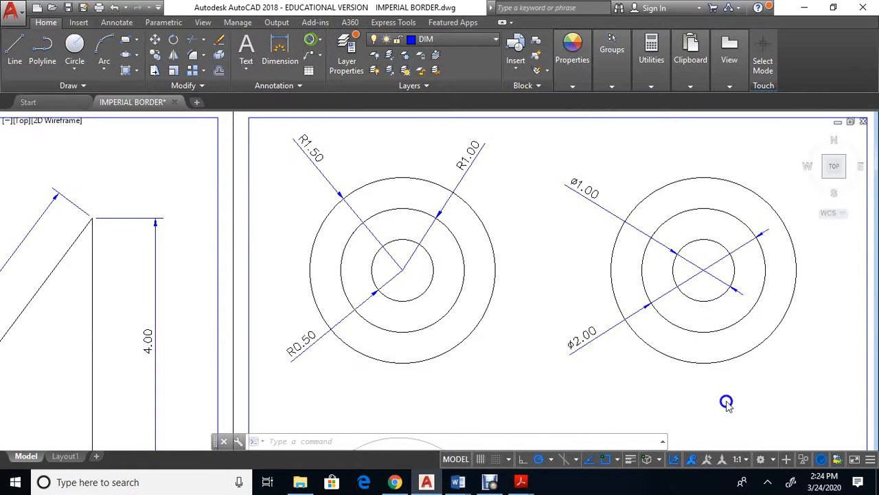
pyautogui.click(730, 363)
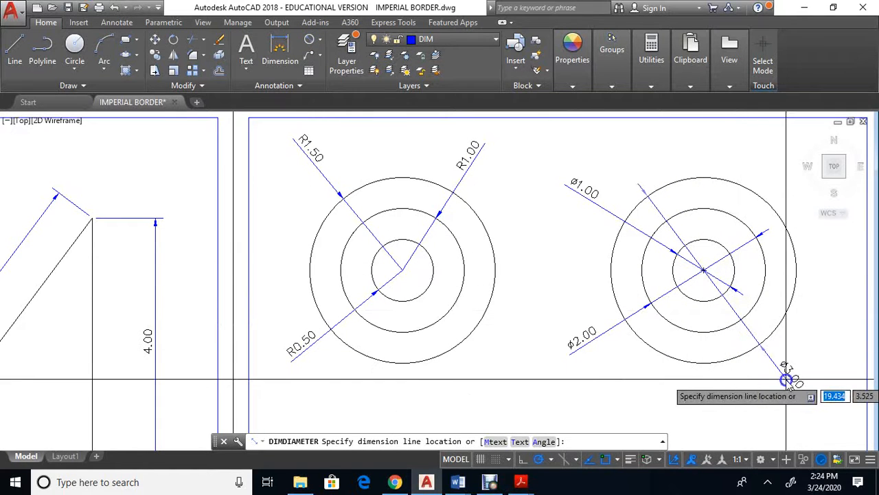
pyautogui.click(779, 374)
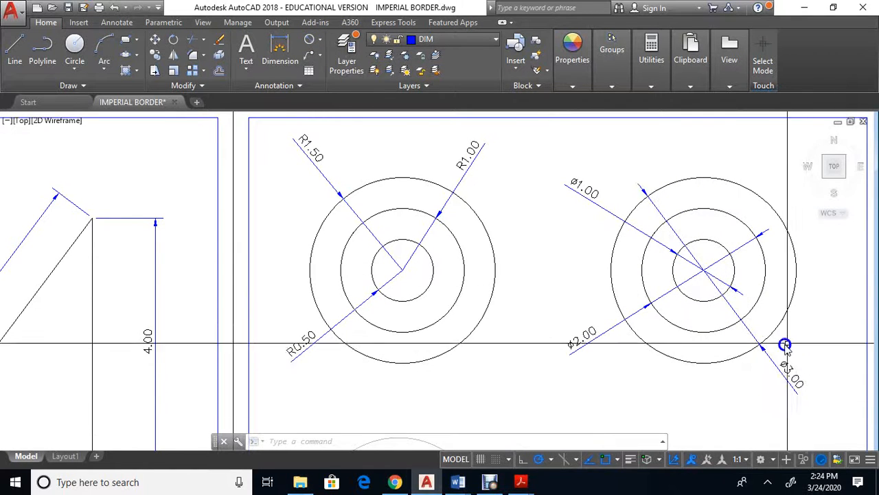
pyautogui.scroll(2, 775, 376)
pyautogui.scroll(-3, 788, 371)
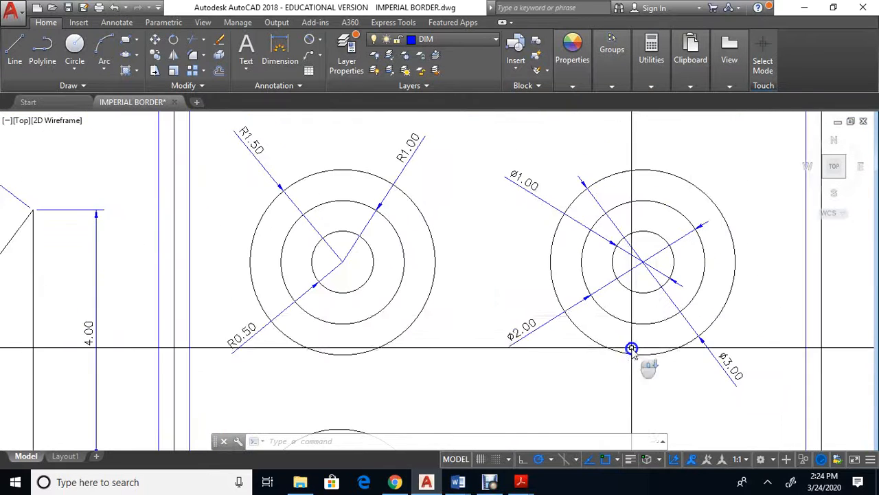
pyautogui.scroll(2, 277, 178)
pyautogui.scroll(-3, 289, 226)
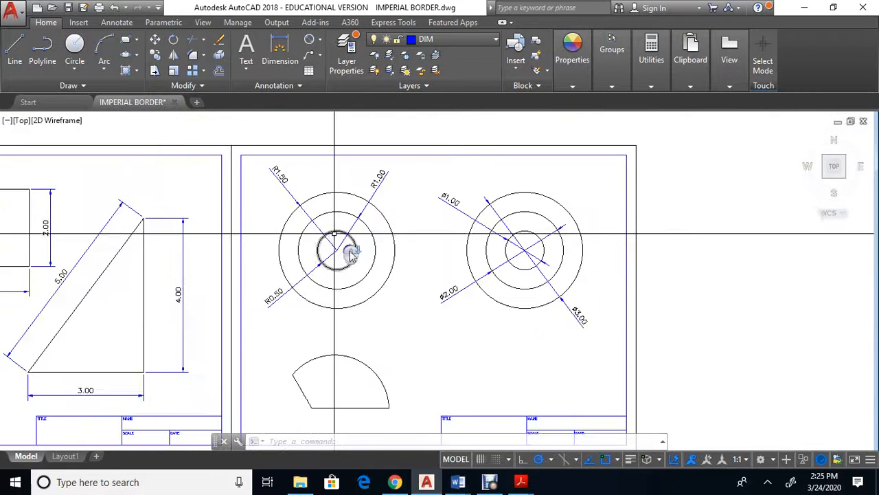
# Add an arc length dimension to the curved edge of the shape below the left concentric circles, placed outside the arc
pyautogui.scroll(3, 378, 350)
pyautogui.scroll(-2, 412, 251)
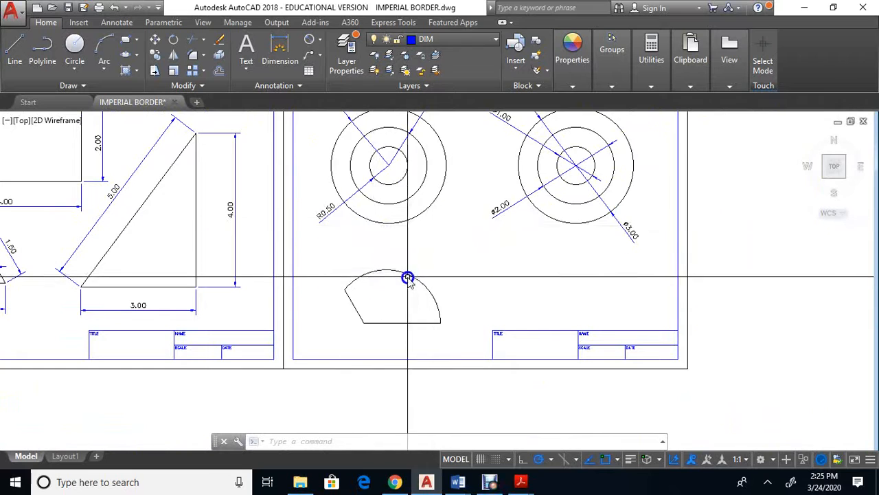
pyautogui.click(320, 42)
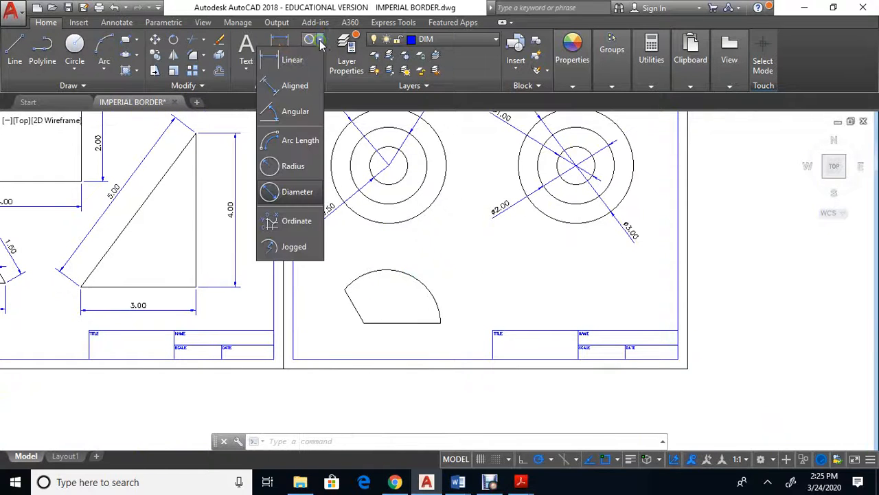
pyautogui.click(292, 140)
pyautogui.click(424, 284)
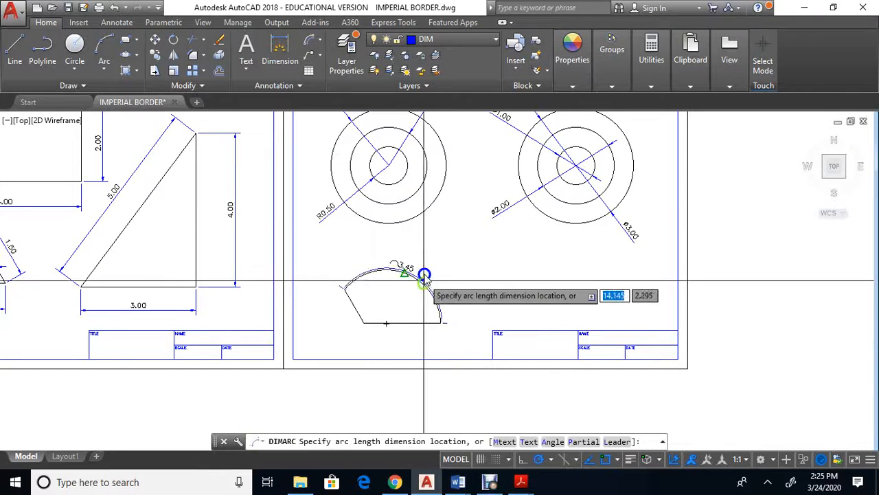
pyautogui.click(433, 263)
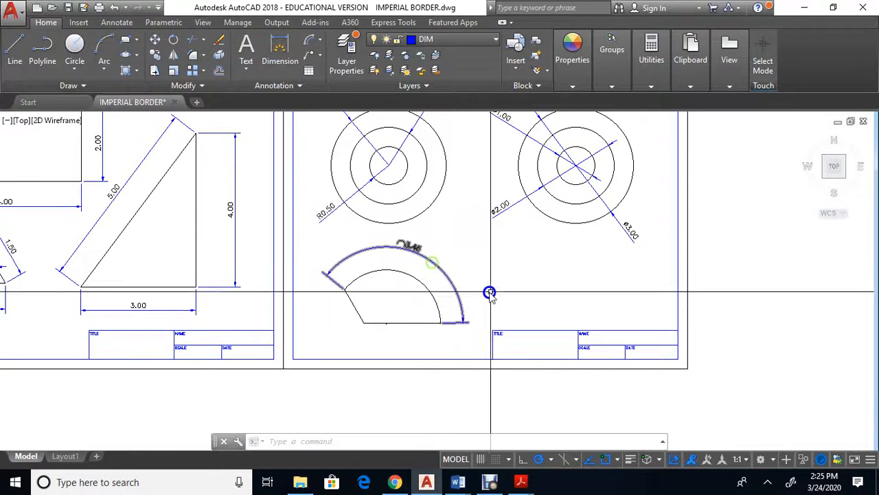
# Copy the right triangle with its dimensions three times into a horizontal row in the empty space below the two borders
pyautogui.scroll(-3, 321, 251)
pyautogui.moveTo(212, 236); pyautogui.dragTo(399, 213, button='middle')
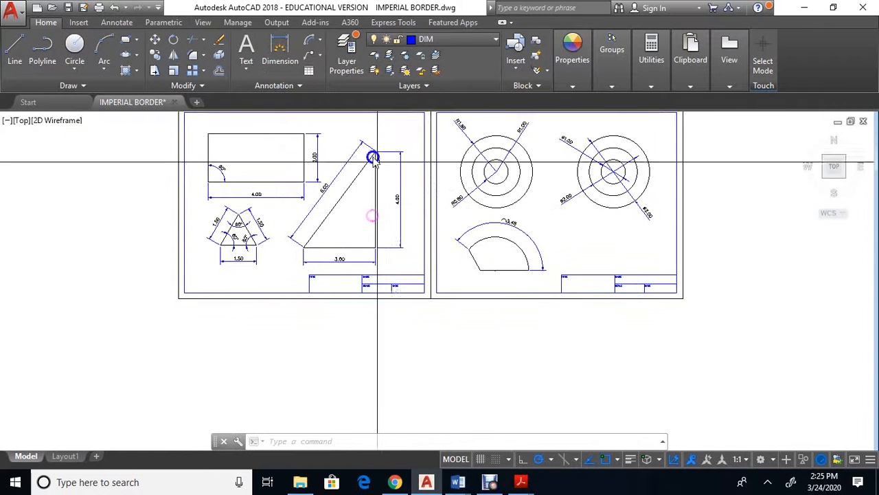
pyautogui.click(157, 56)
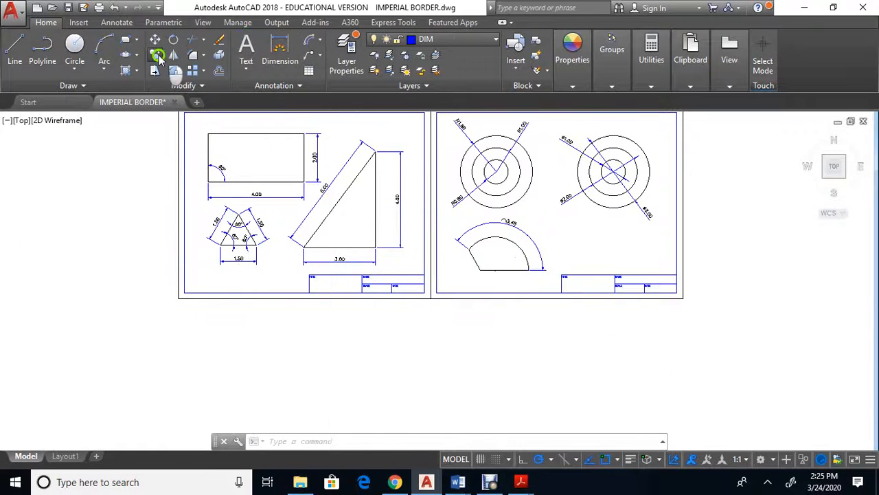
pyautogui.click(397, 261)
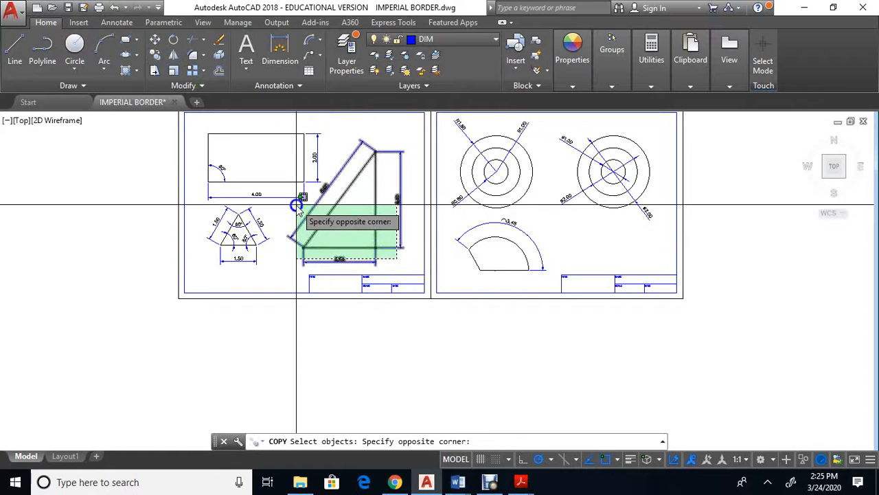
pyautogui.click(293, 212)
pyautogui.rightClick(342, 214)
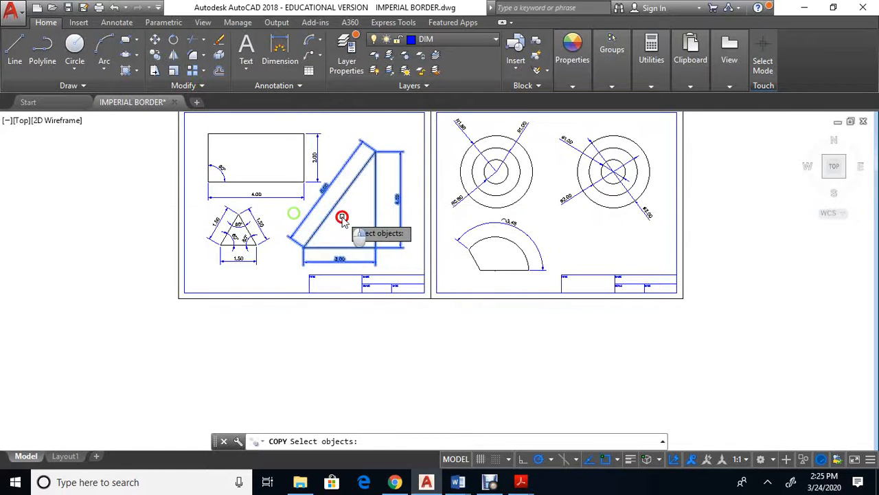
pyautogui.click(340, 202)
pyautogui.moveTo(305, 314); pyautogui.dragTo(343, 197, button='middle')
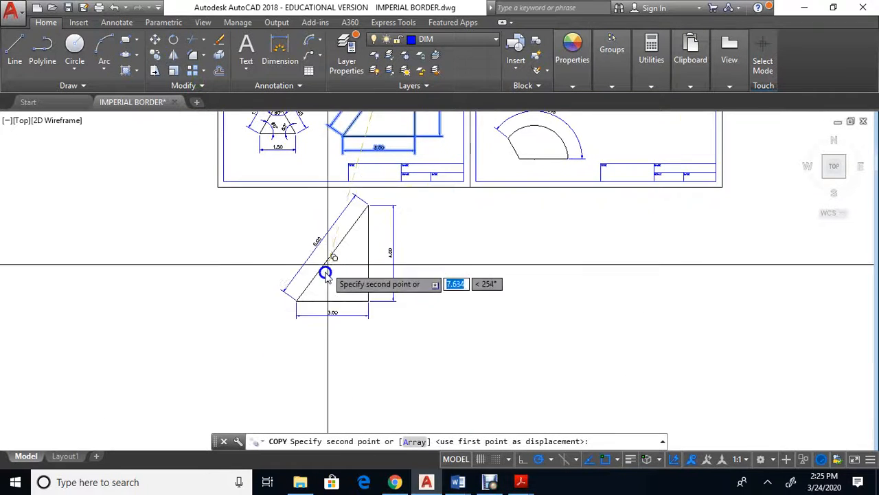
pyautogui.click(320, 281)
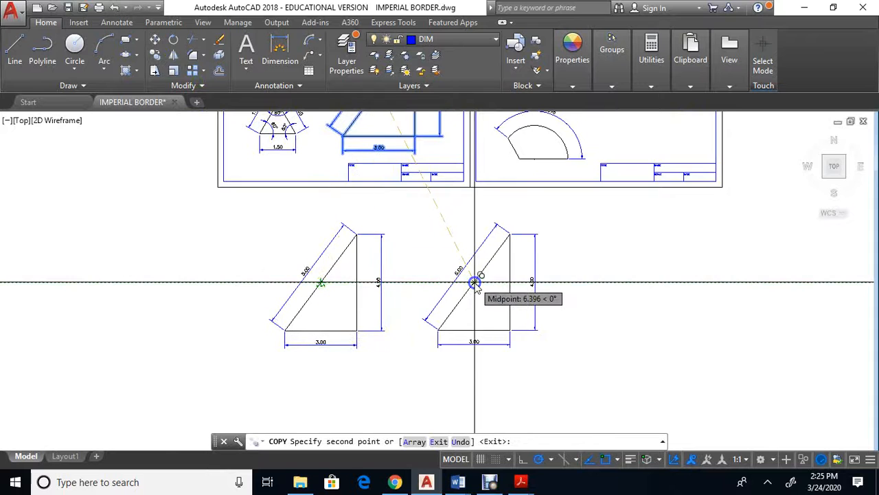
pyautogui.click(489, 282)
pyautogui.click(650, 282)
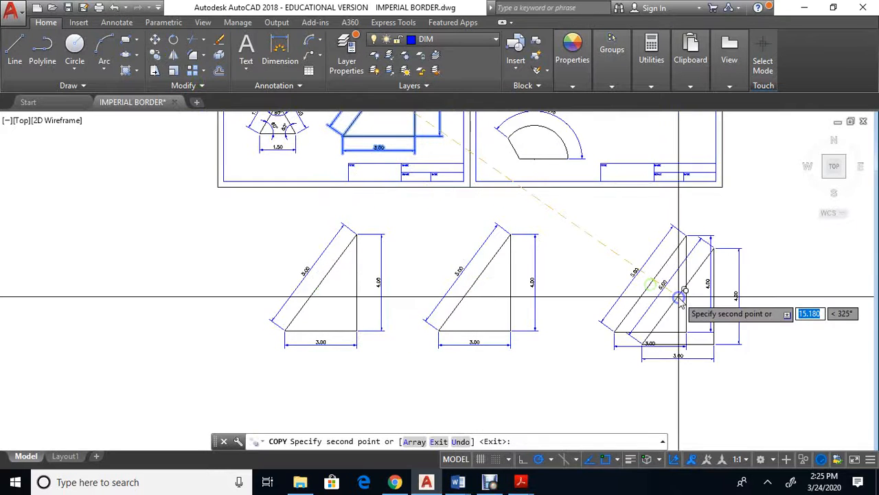
pyautogui.press('Escape')
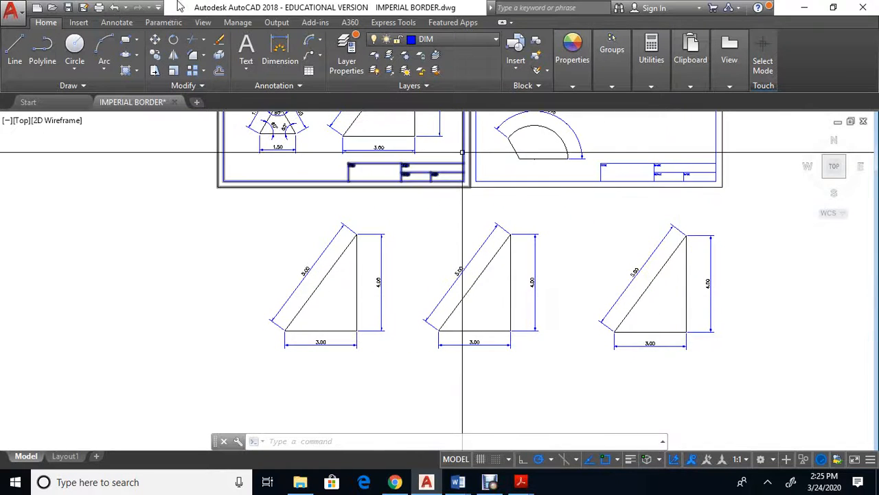
# Scale the leftmost triangle copy and its dimensions to twice their size, using the triangle's top corner as base point
pyautogui.click(173, 72)
pyautogui.click(392, 351)
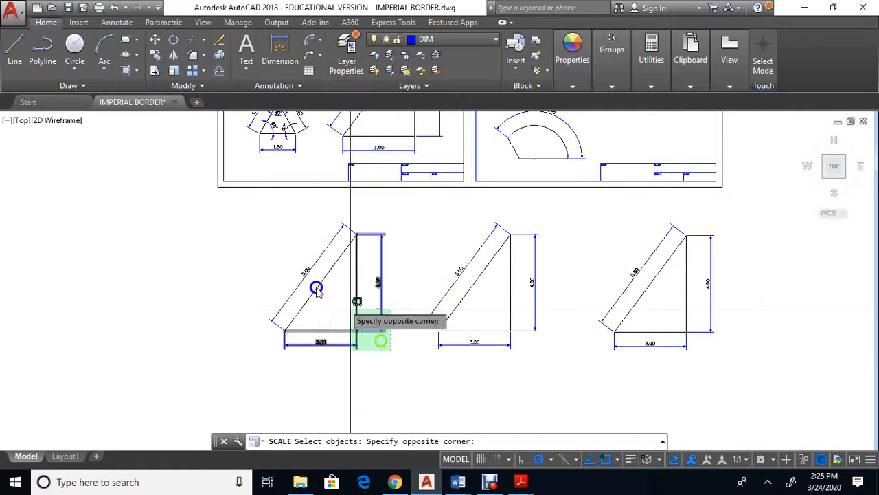
pyautogui.click(240, 218)
pyautogui.press('Return')
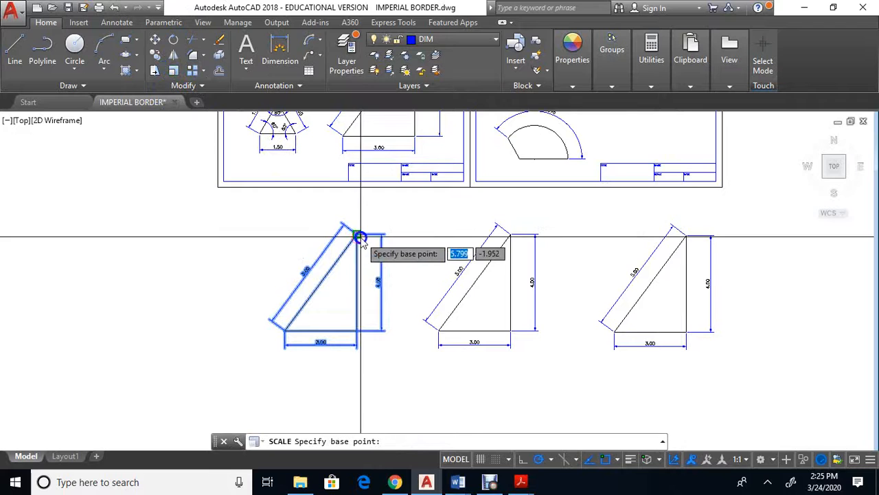
pyautogui.click(356, 234)
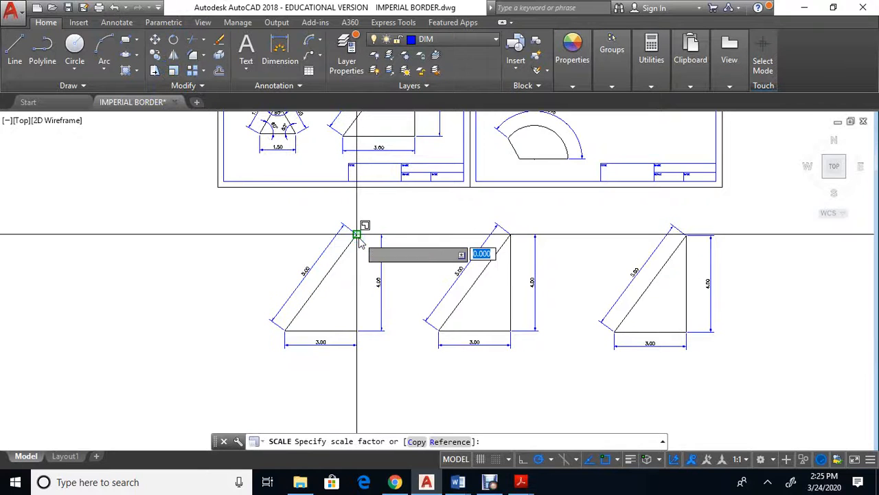
pyautogui.press('Return')
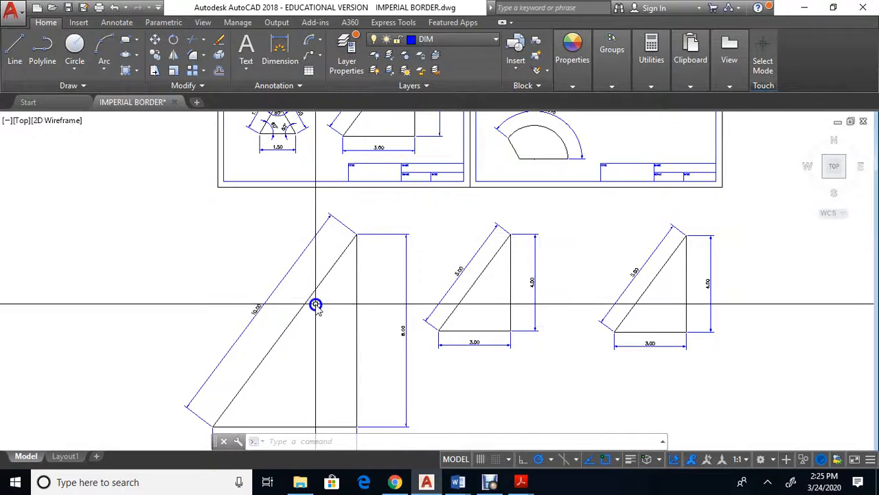
# Scale the rightmost triangle copy and its dimensions by a factor of 3 from a base point just left of the triangle
pyautogui.moveTo(315, 304); pyautogui.dragTo(302, 205, button='middle')
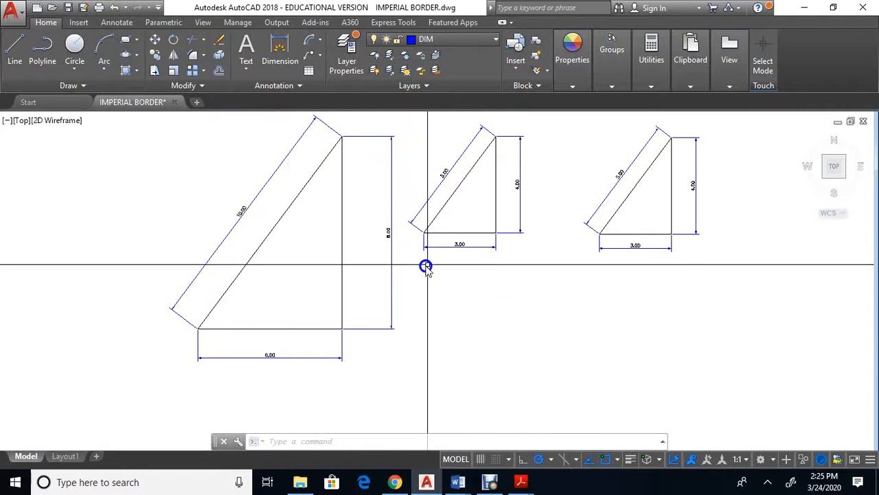
pyautogui.scroll(4, 264, 229)
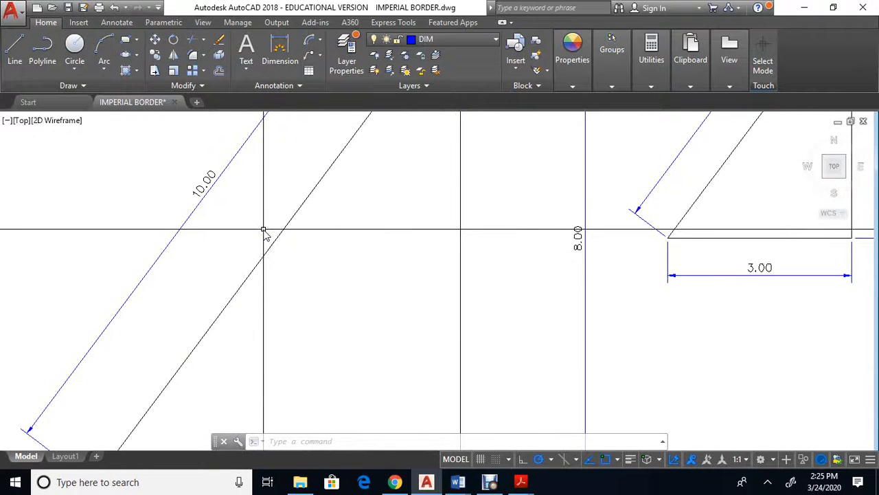
pyautogui.scroll(-2, 324, 304)
pyautogui.scroll(-3, 397, 275)
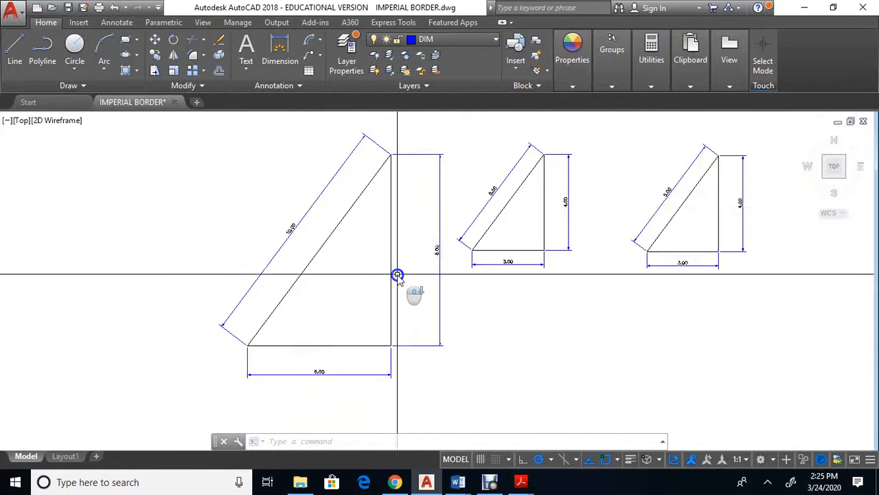
pyautogui.click(172, 72)
pyautogui.moveTo(667, 220); pyautogui.dragTo(507, 238, button='middle')
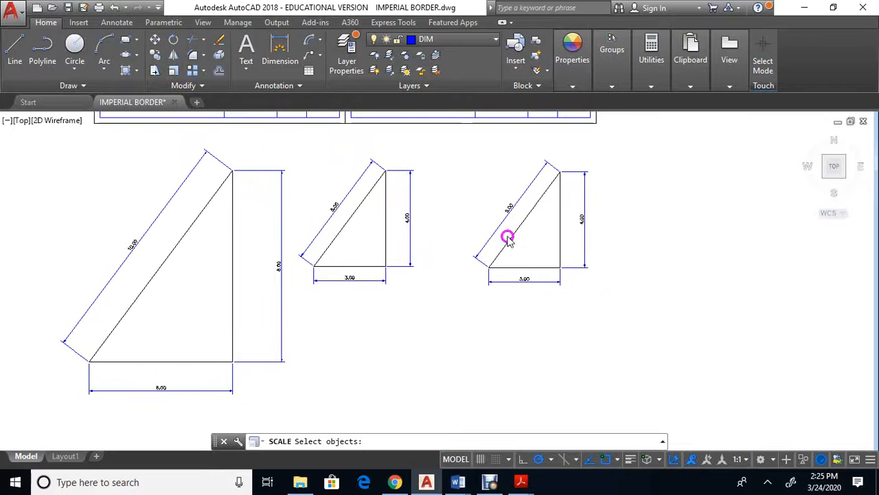
pyautogui.click(604, 298)
pyautogui.click(479, 149)
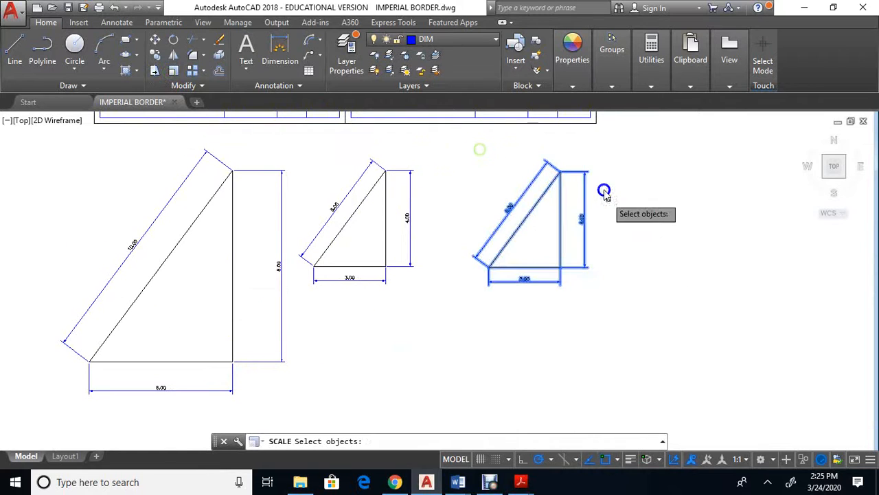
pyautogui.press('Return')
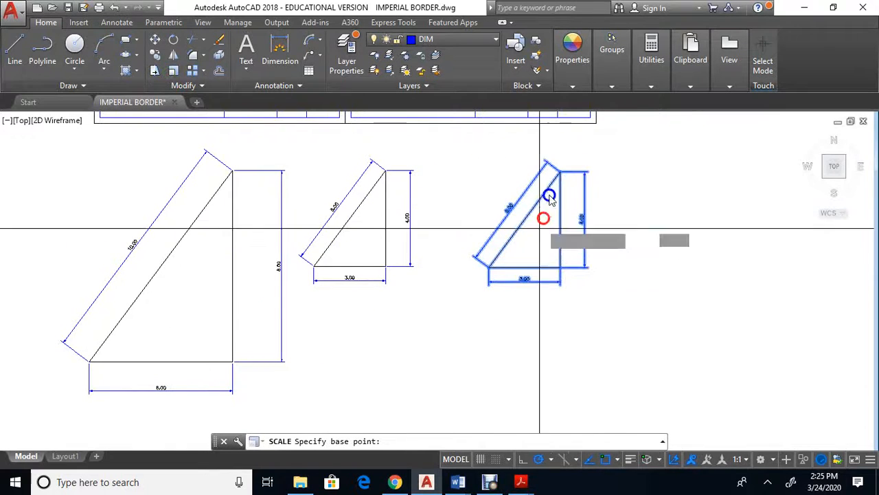
pyautogui.click(465, 166)
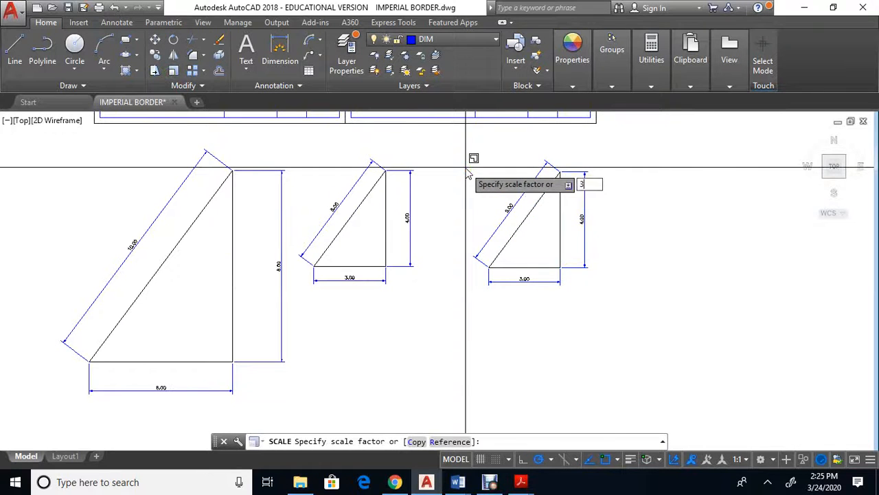
pyautogui.press('Return')
# Add a multileader pointing to the midpoint of the rectangle's top edge, with its landing above and to the right, leaving the text empty
pyautogui.scroll(-4, 560, 232)
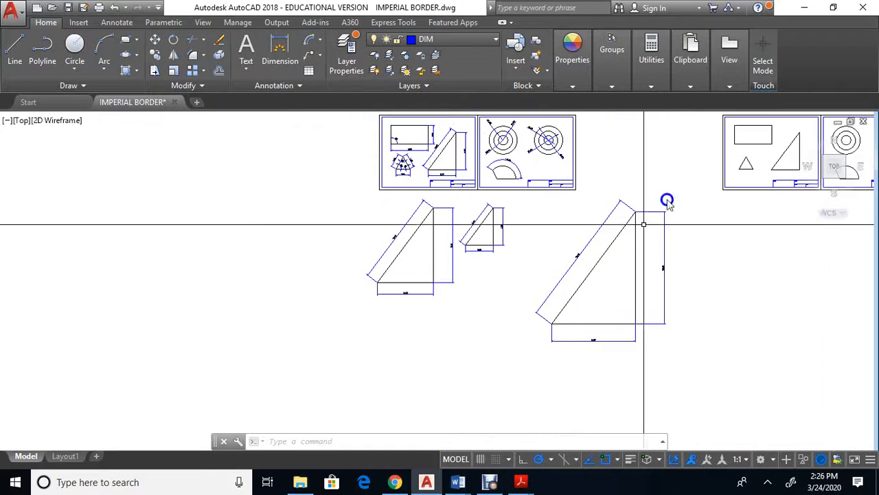
pyautogui.scroll(2, 653, 209)
pyautogui.scroll(-2, 459, 217)
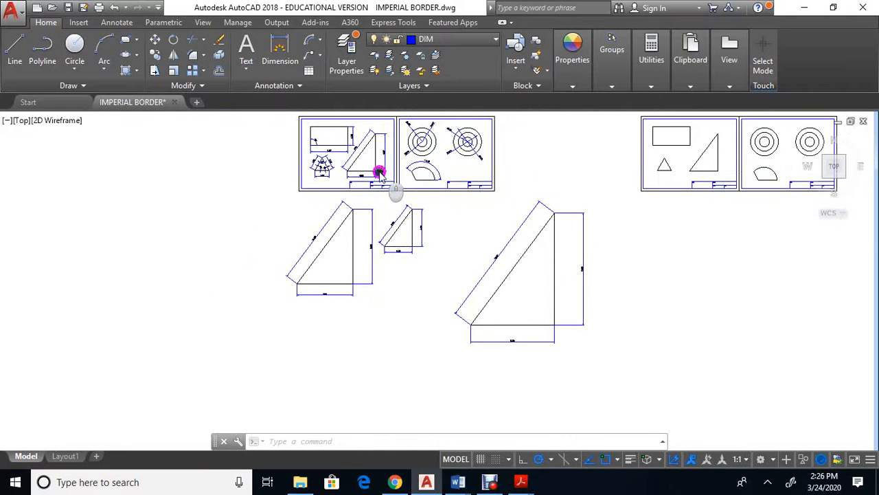
pyautogui.moveTo(377, 172); pyautogui.dragTo(421, 222, button='middle')
pyautogui.scroll(2, 467, 217)
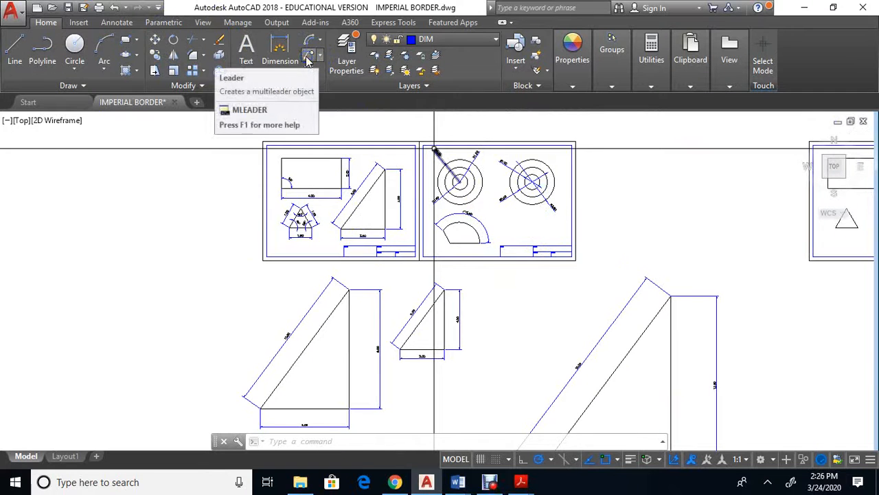
pyautogui.click(307, 61)
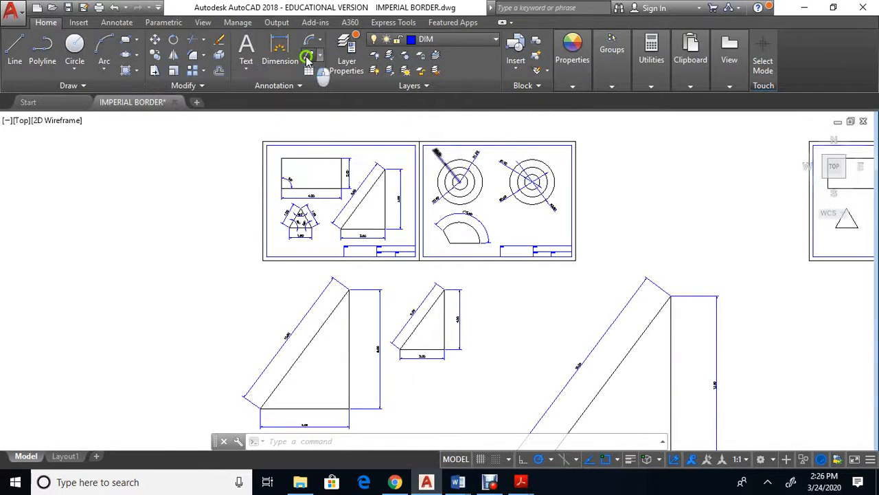
pyautogui.scroll(5, 330, 163)
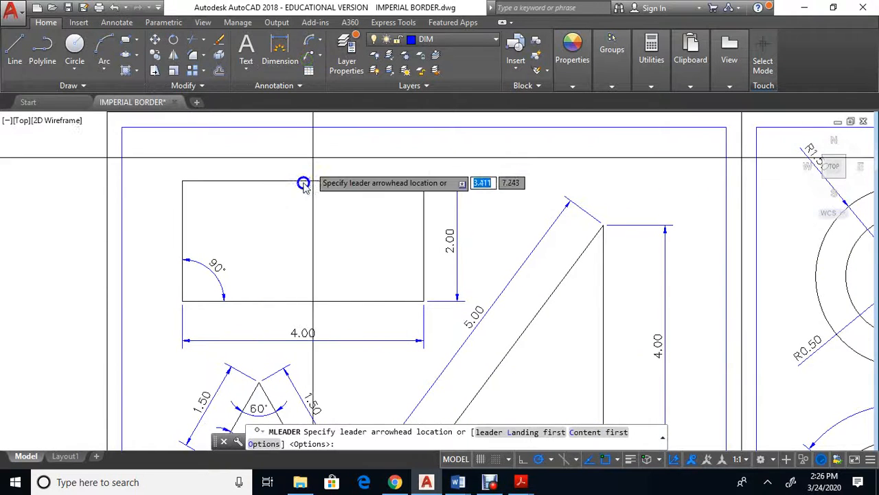
pyautogui.click(304, 180)
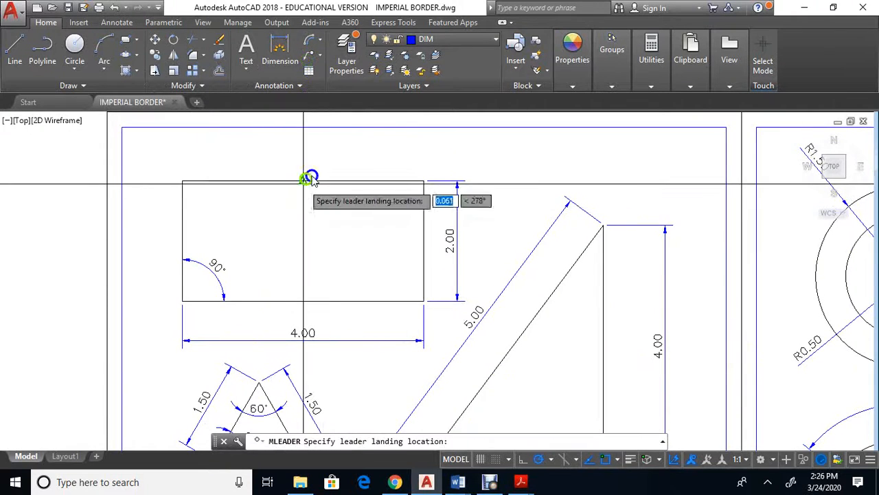
pyautogui.click(332, 157)
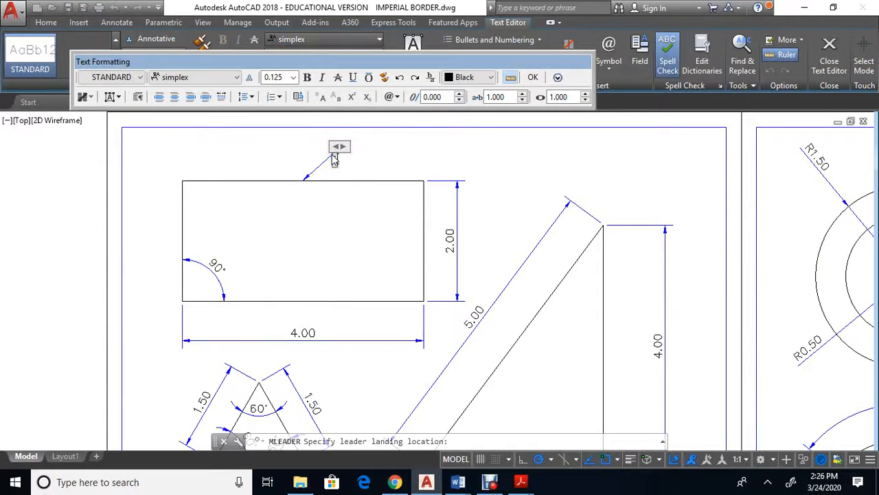
pyautogui.click(333, 158)
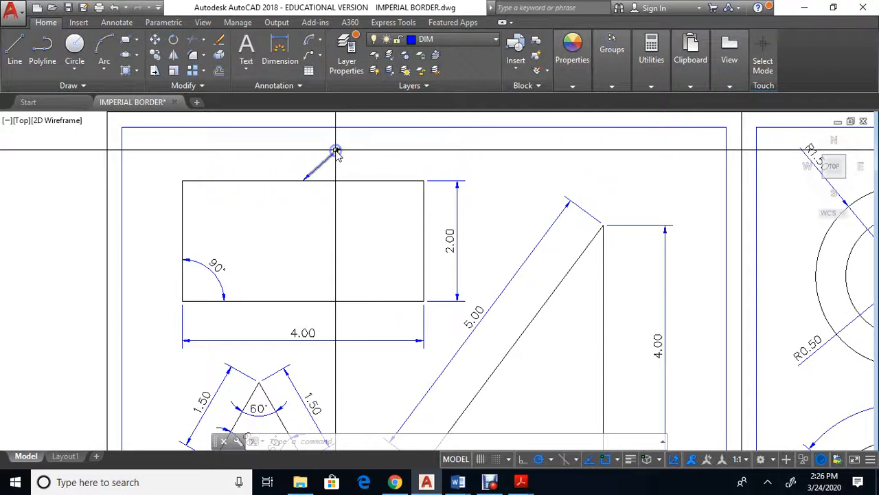
# Set the text of the rectangle's leader to RECTANGLE
pyautogui.click(335, 153)
pyautogui.doubleClick(335, 152)
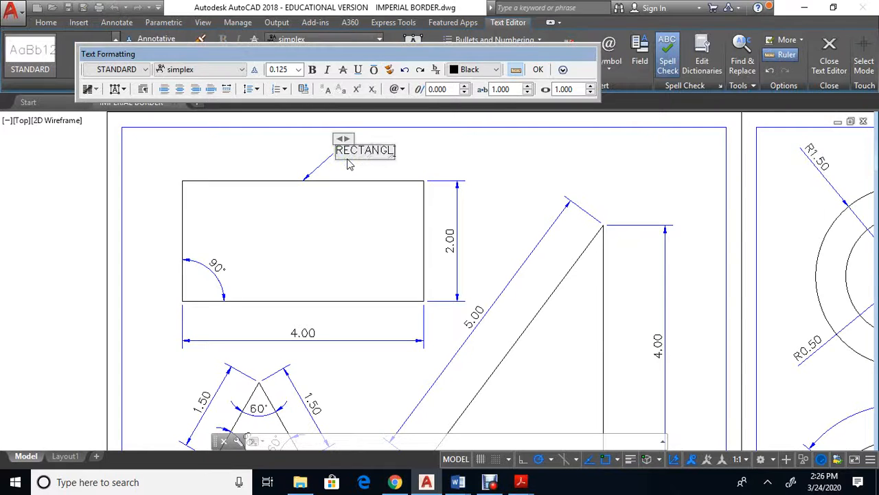
pyautogui.click(538, 71)
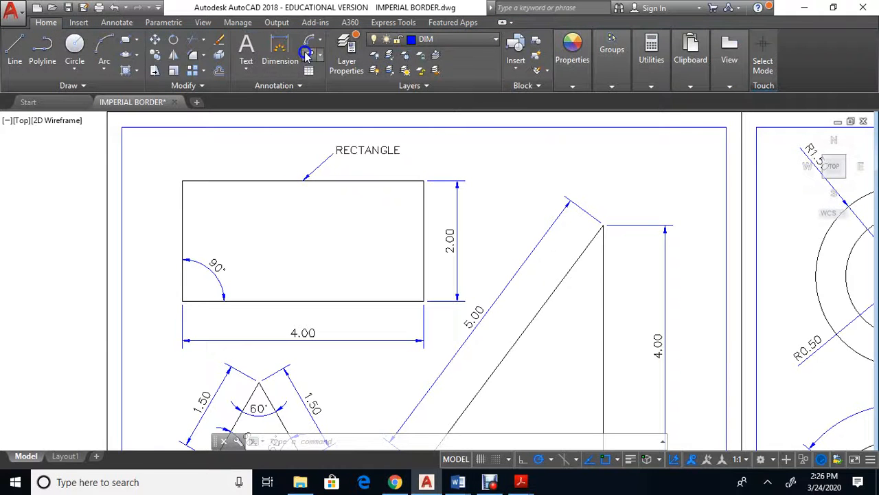
# Add a multileader reading CIRCLE to the bottom of the diameter-dimensioned outer circle, with its landing about 0.92 away at 300°
pyautogui.click(306, 52)
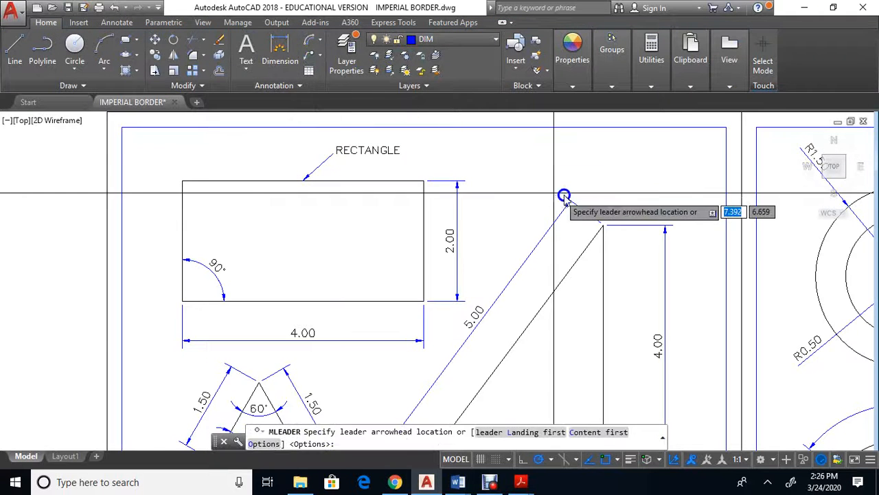
pyautogui.moveTo(566, 196); pyautogui.dragTo(511, 169, button='middle')
pyautogui.moveTo(457, 155)
pyautogui.mouseDown(button='middle')
pyautogui.moveTo(72, 24)
pyautogui.moveTo(73, 11)
pyautogui.mouseUp(button='middle')
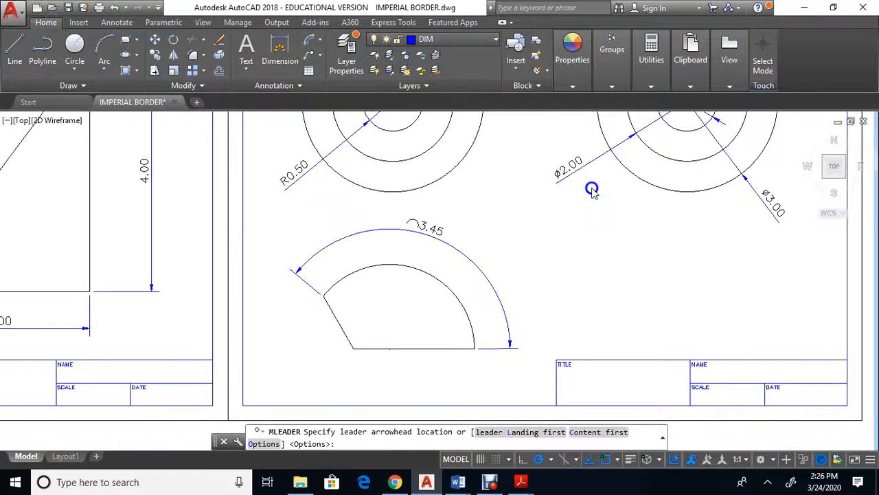
pyautogui.click(686, 194)
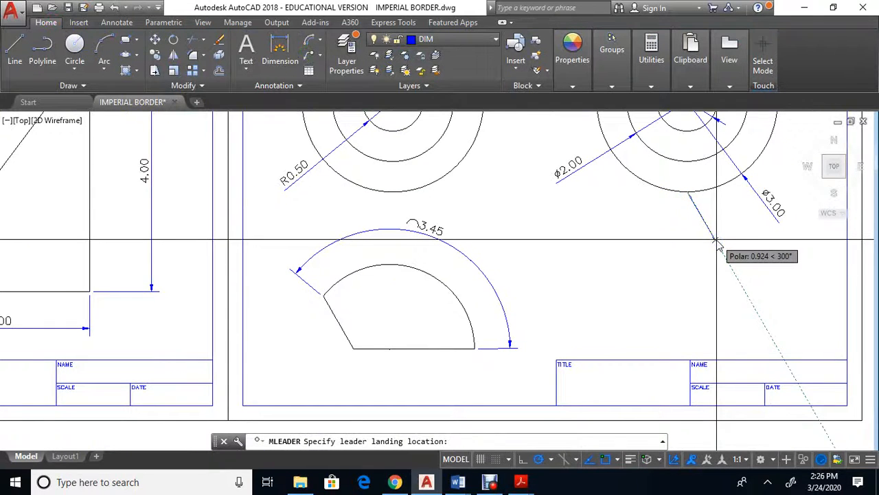
pyautogui.click(717, 240)
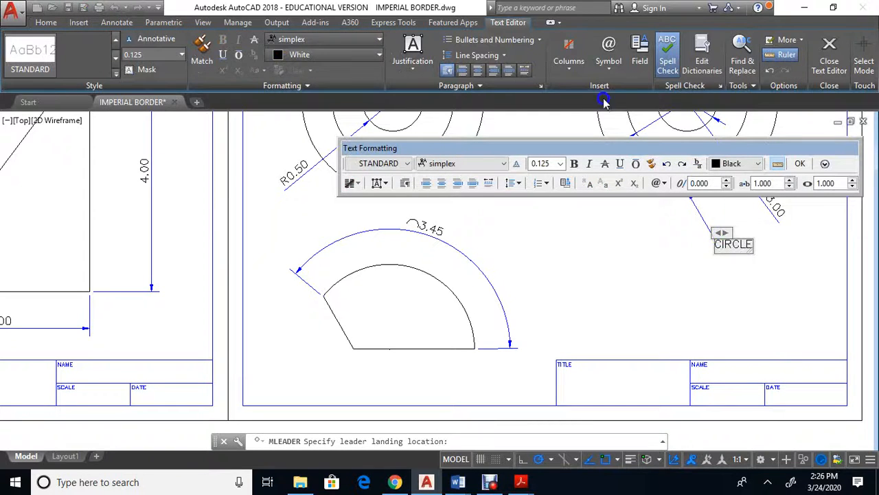
pyautogui.click(800, 163)
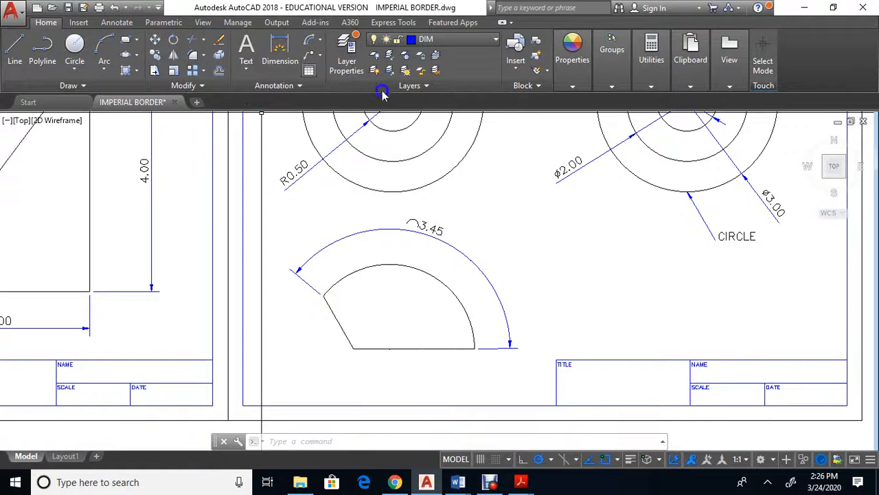
# Add a multileader reading CIRCLE to the lower-right edge of the radius-dimensioned outer circle, using the Nearest snap for its arrowhead
pyautogui.scroll(-3, 524, 198)
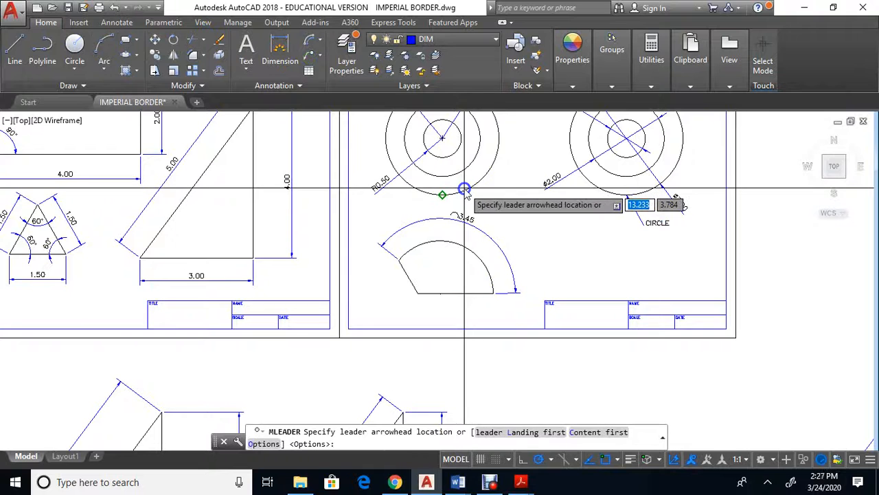
pyautogui.keyDown('shift'); pyautogui.rightClick(464, 189); pyautogui.keyUp('shift')
pyautogui.click(526, 427)
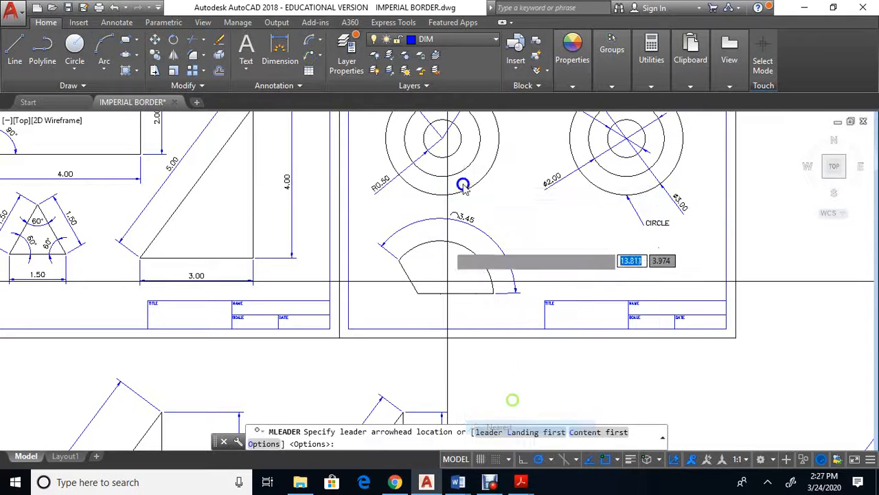
pyautogui.click(476, 183)
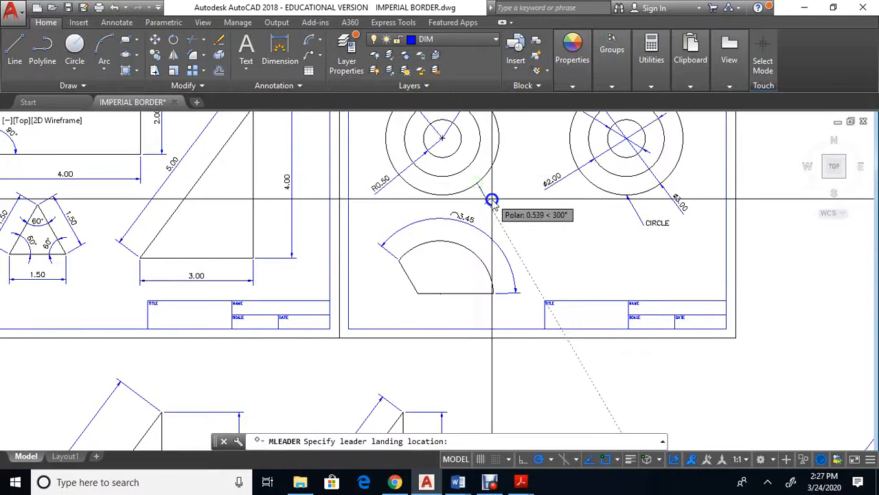
pyautogui.click(511, 217)
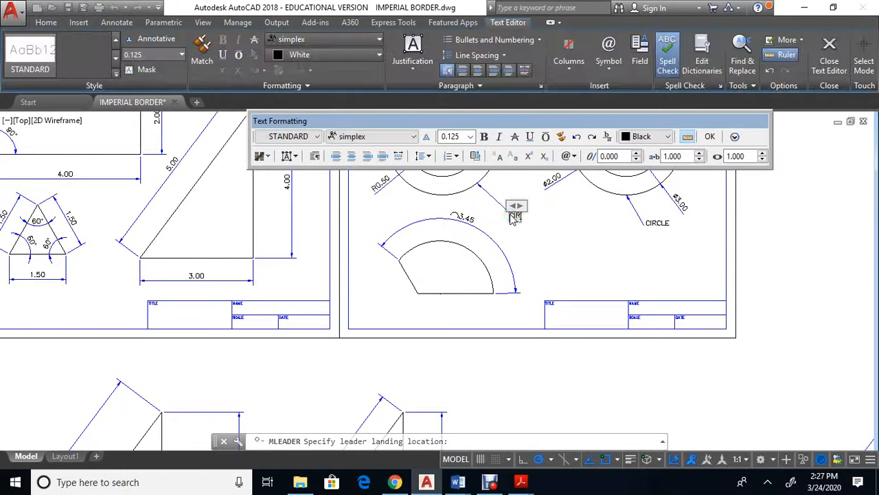
pyautogui.click(623, 249)
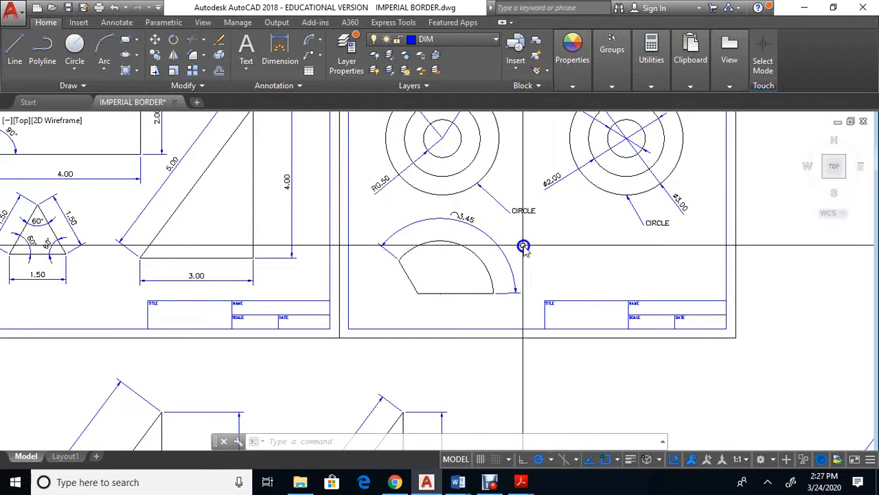
# Override the text of the R0.50 radius dimension with WHATEVER
pyautogui.scroll(-3, 412, 212)
pyautogui.scroll(3, 390, 200)
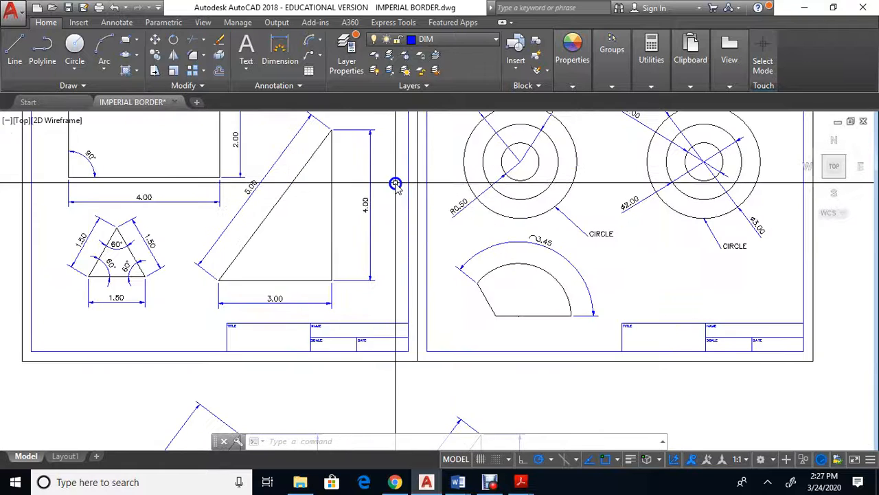
pyautogui.scroll(3, 393, 186)
pyautogui.scroll(-3, 477, 209)
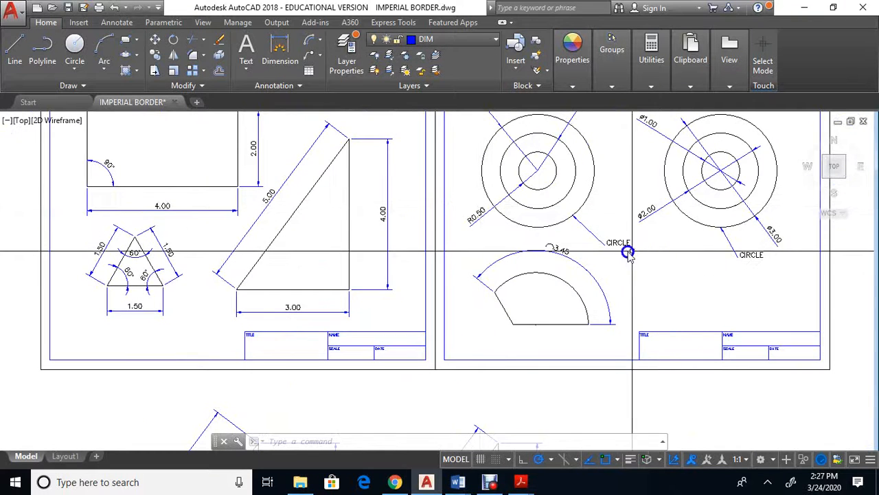
pyautogui.scroll(5, 483, 215)
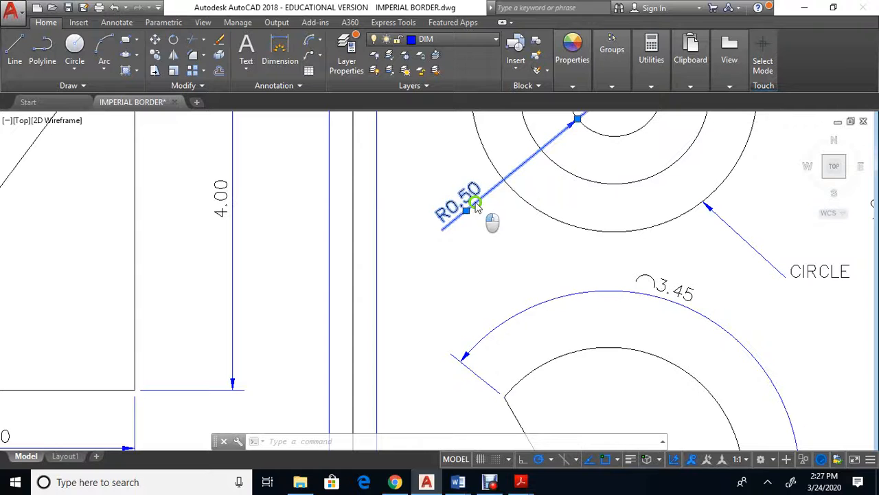
pyautogui.doubleClick(476, 205)
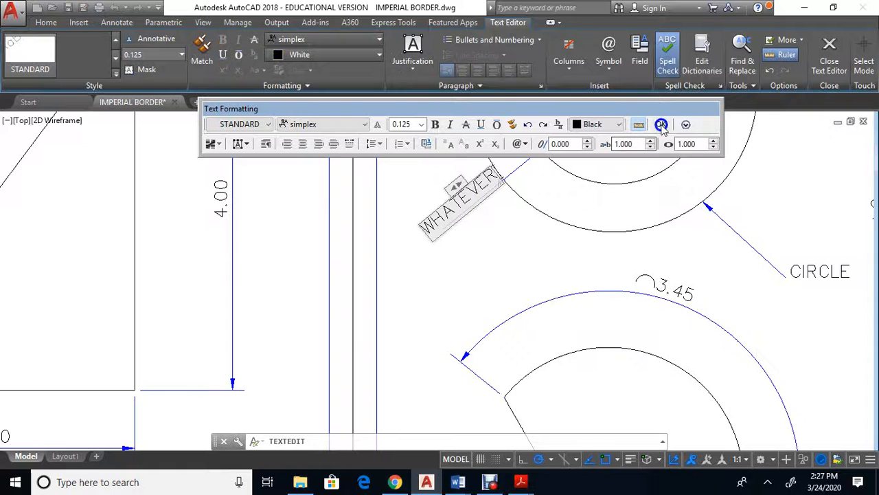
pyautogui.click(575, 258)
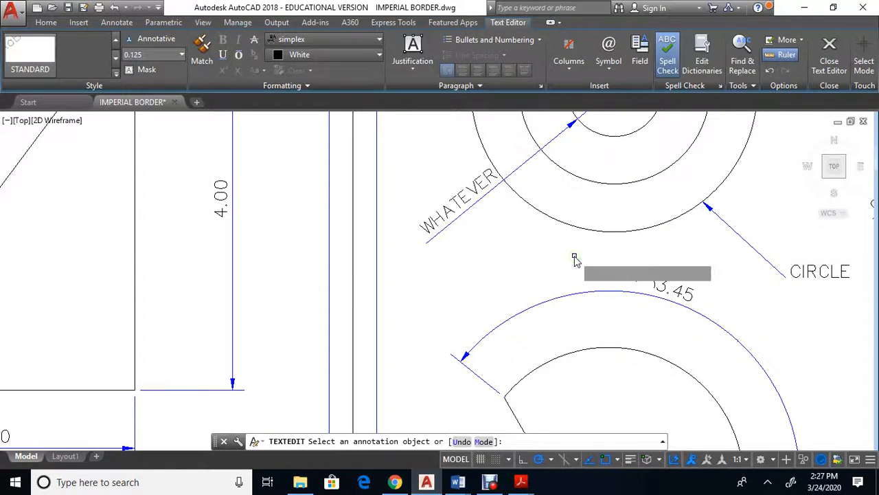